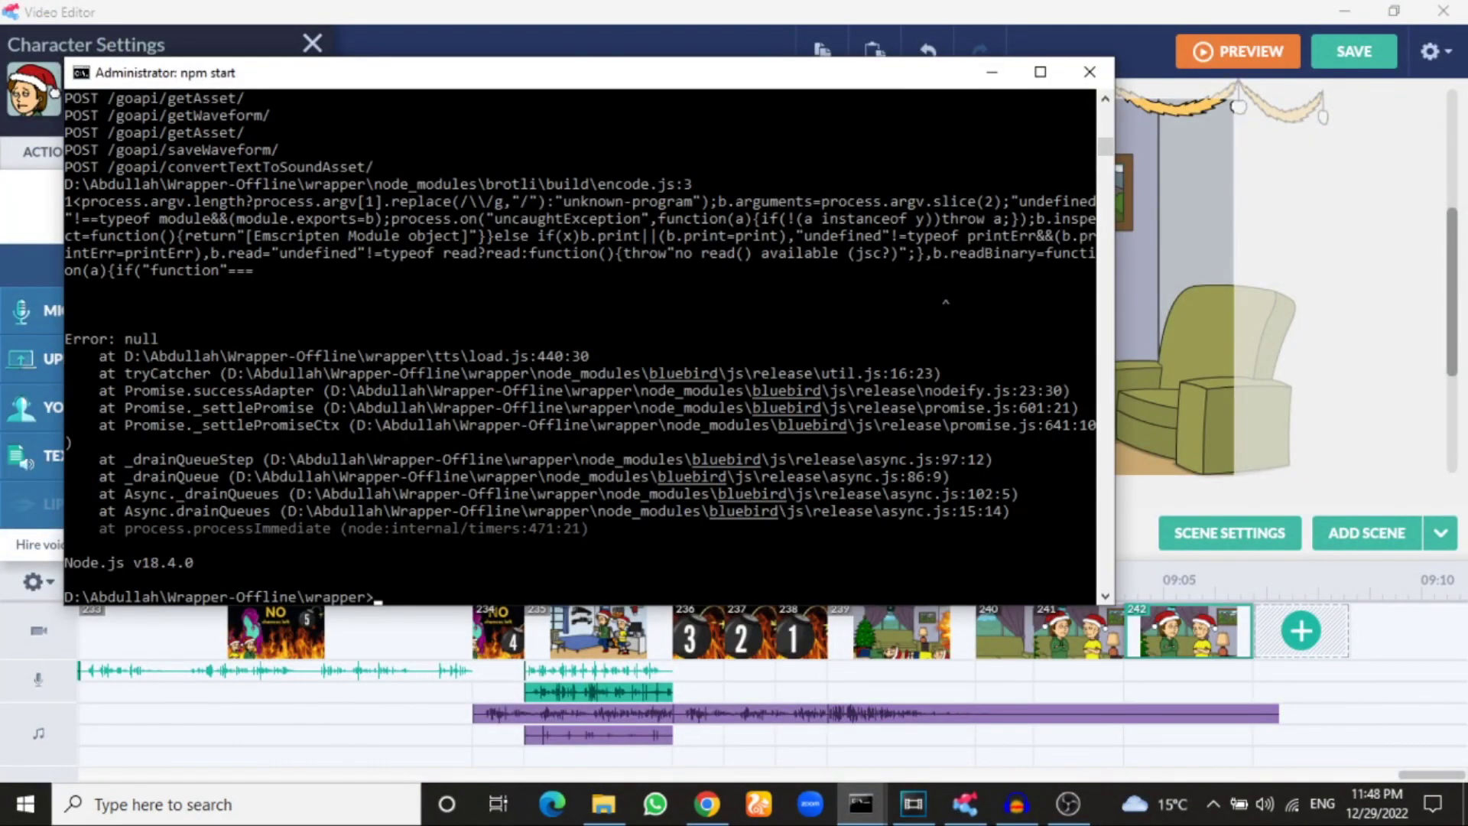
# Step: Try to generate a placeholder text-to-speech line with the Joey voice for the character in the yellow shirt
pyautogui.click(990, 72)
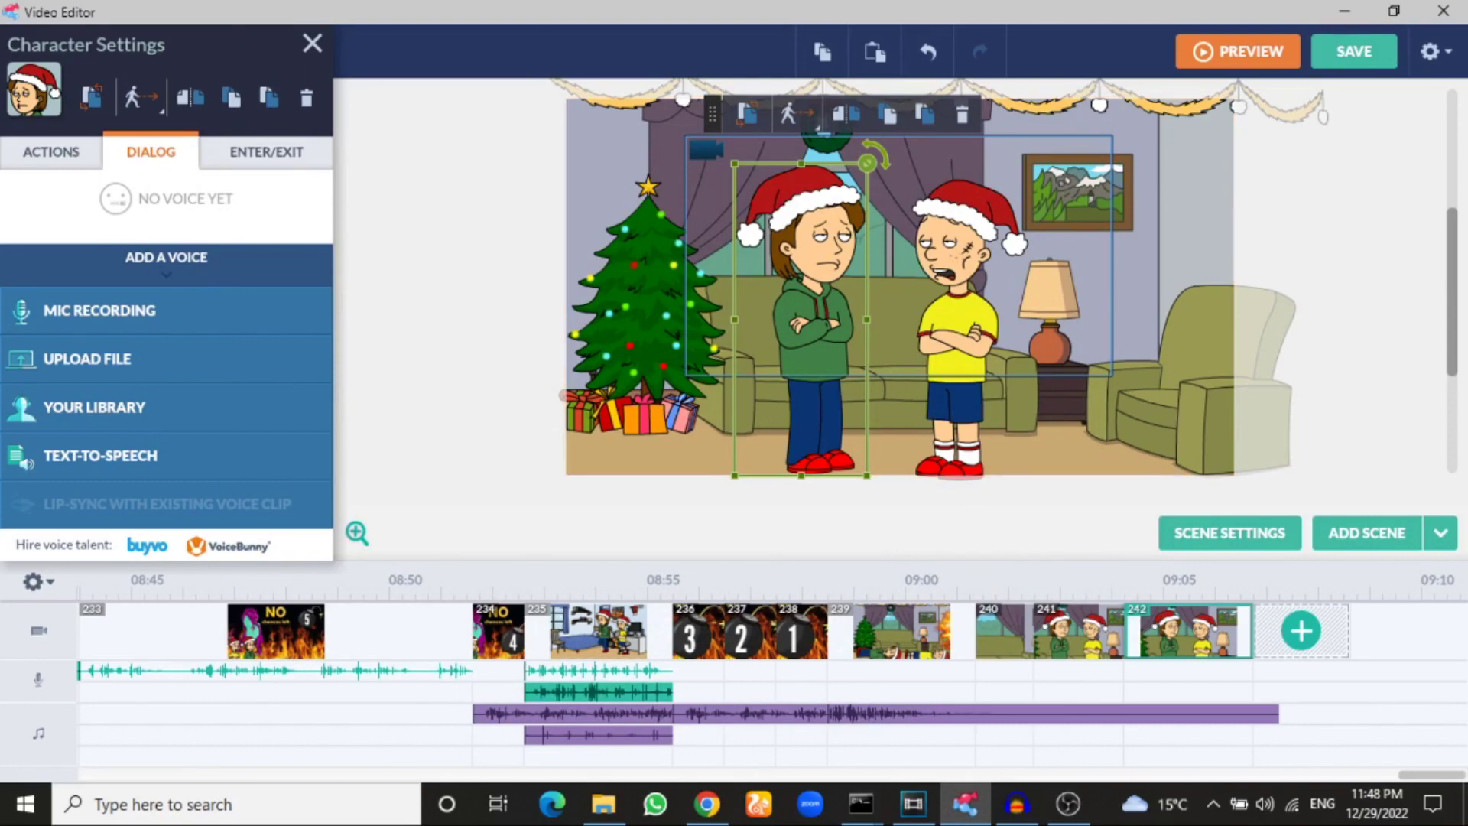
pyautogui.click(312, 43)
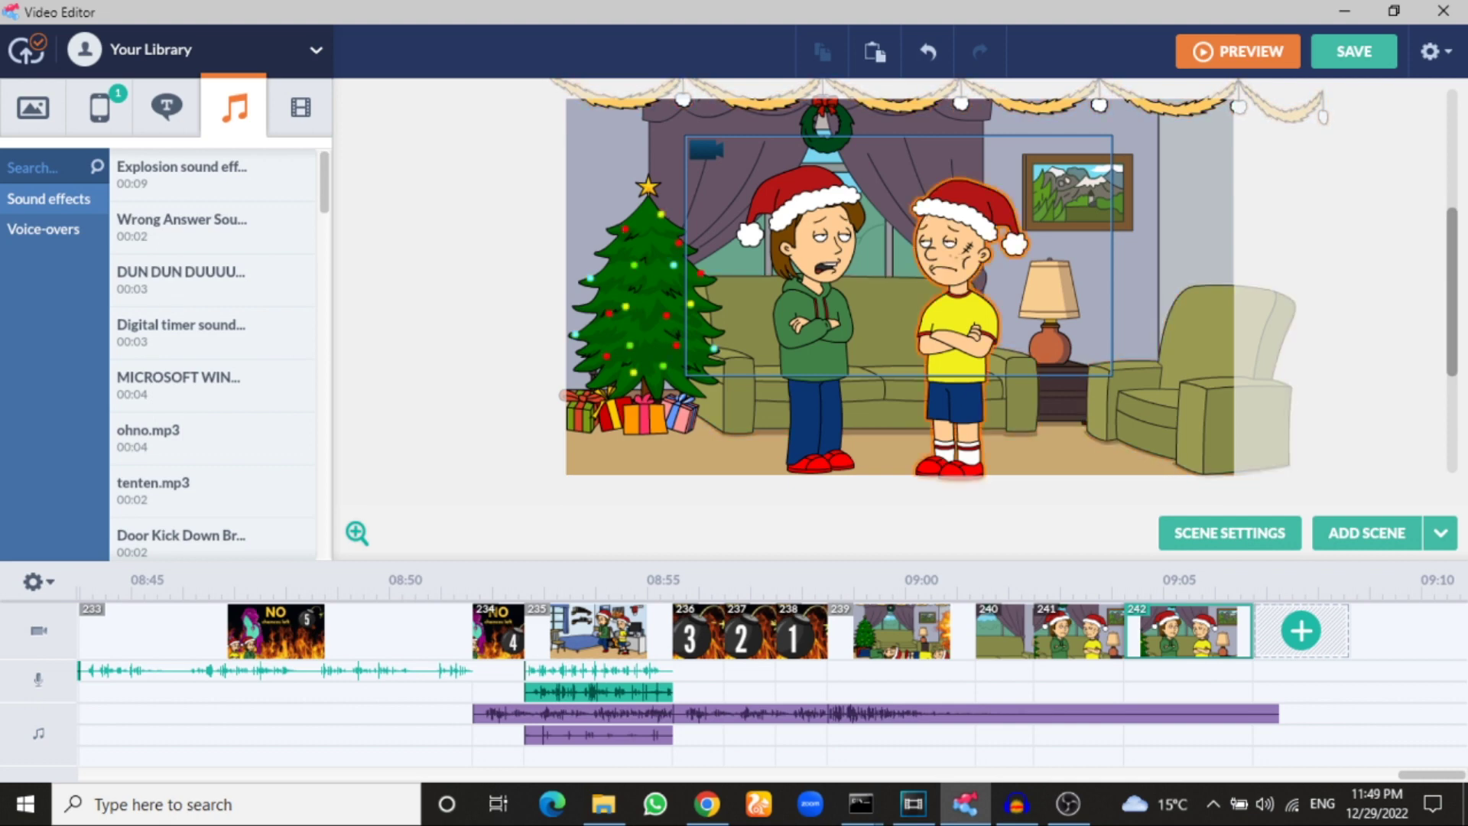
pyautogui.click(957, 321)
pyautogui.click(151, 152)
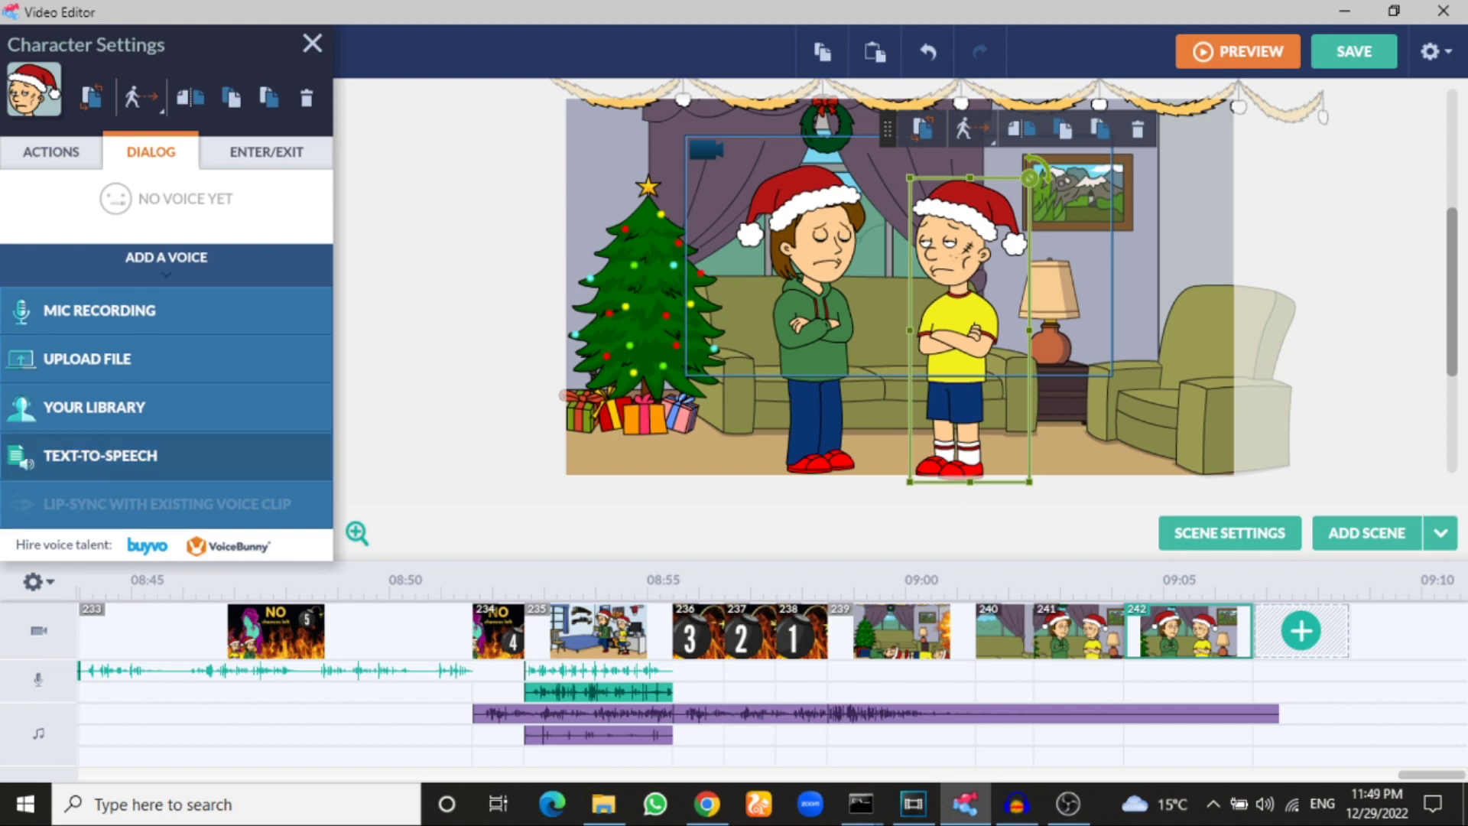
pyautogui.click(99, 455)
pyautogui.write('y')
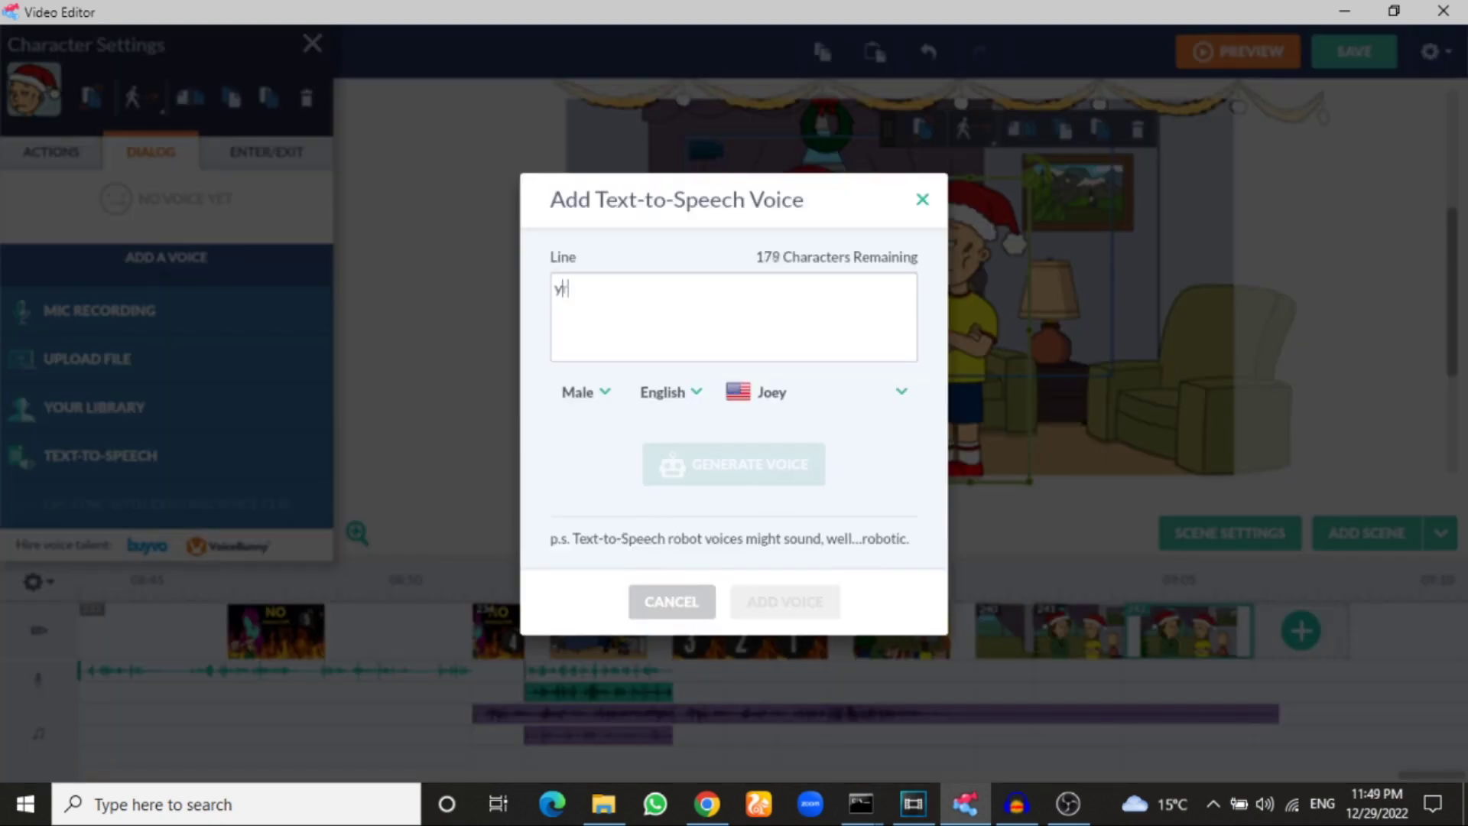
pyautogui.write('ryhsyhyh')
pyautogui.press('Return')
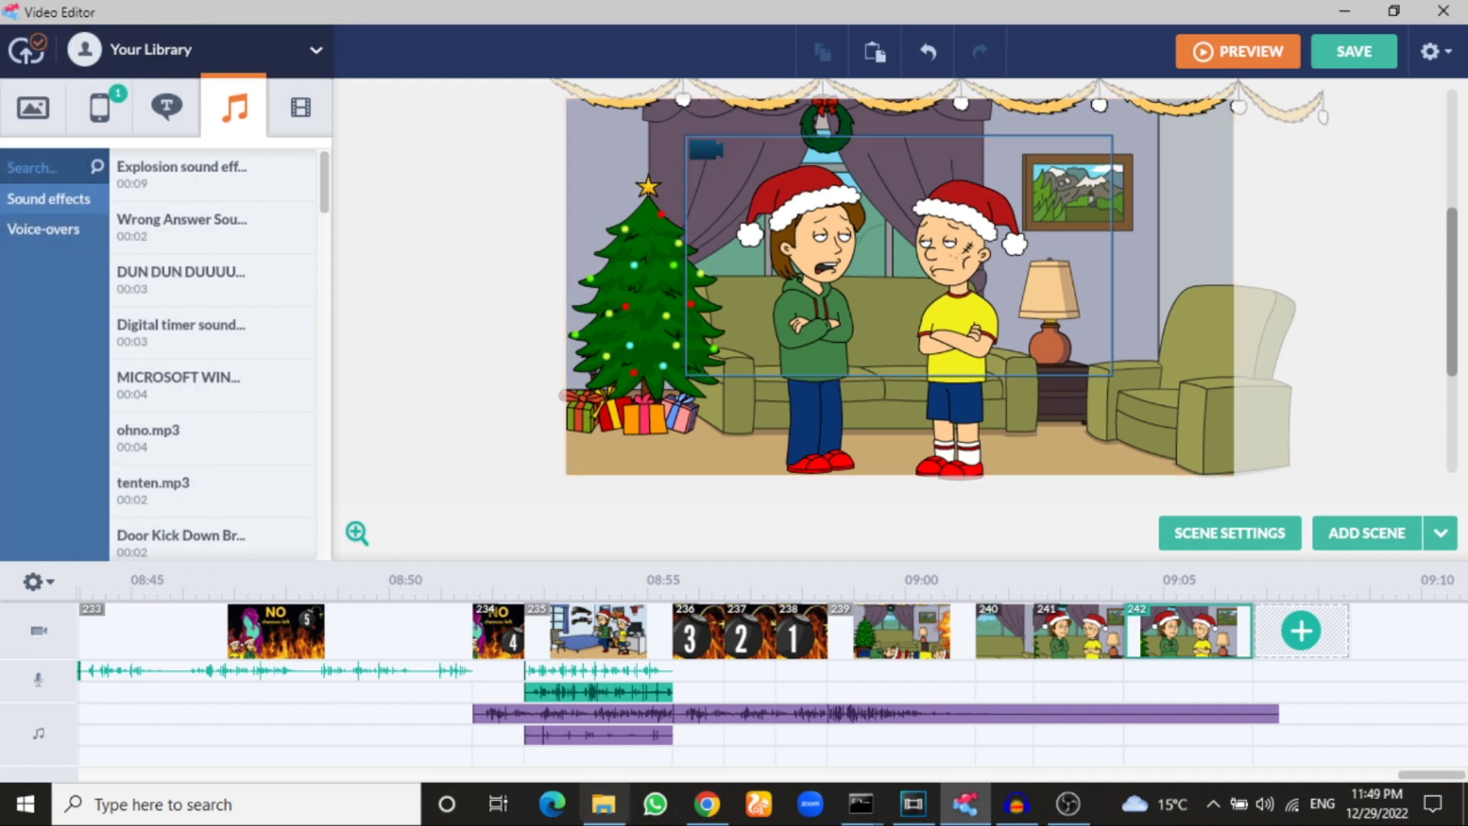
# Step: Switch to the Wrapper-Offline folder in File Explorer and run settings.bat
pyautogui.moveTo(603, 803)
pyautogui.click(603, 707)
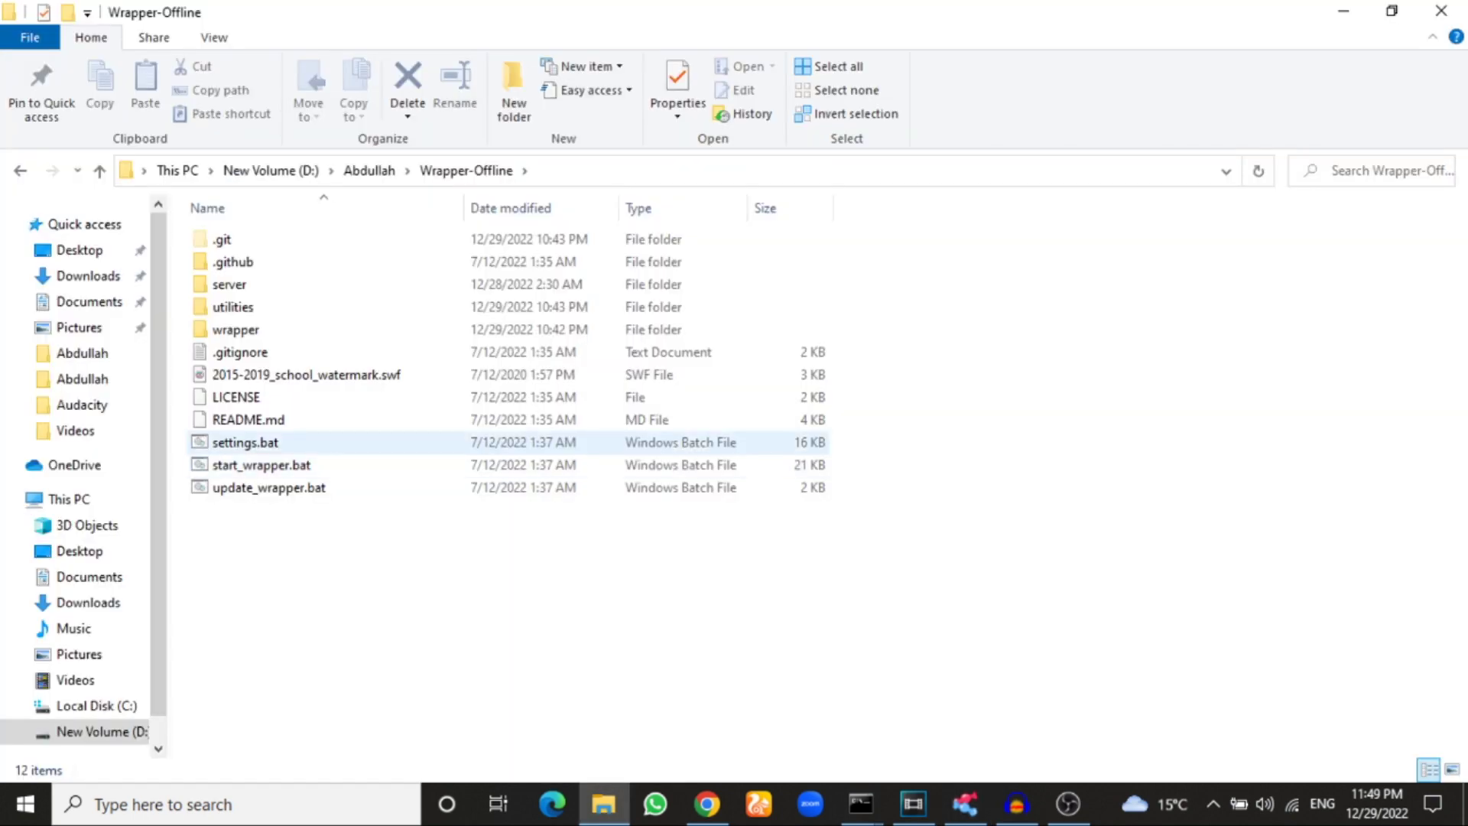
pyautogui.click(245, 442)
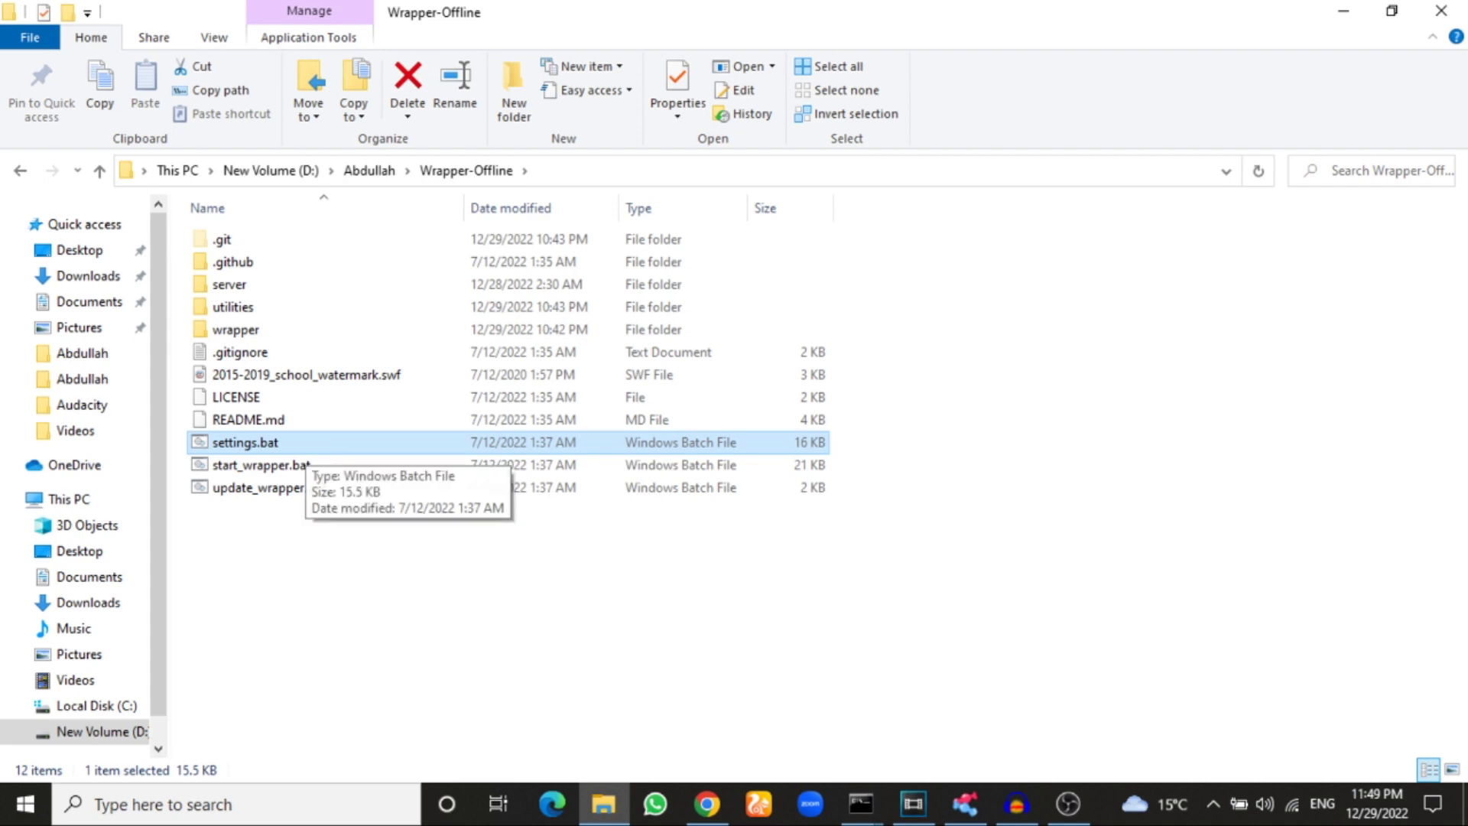
pyautogui.doubleClick(245, 442)
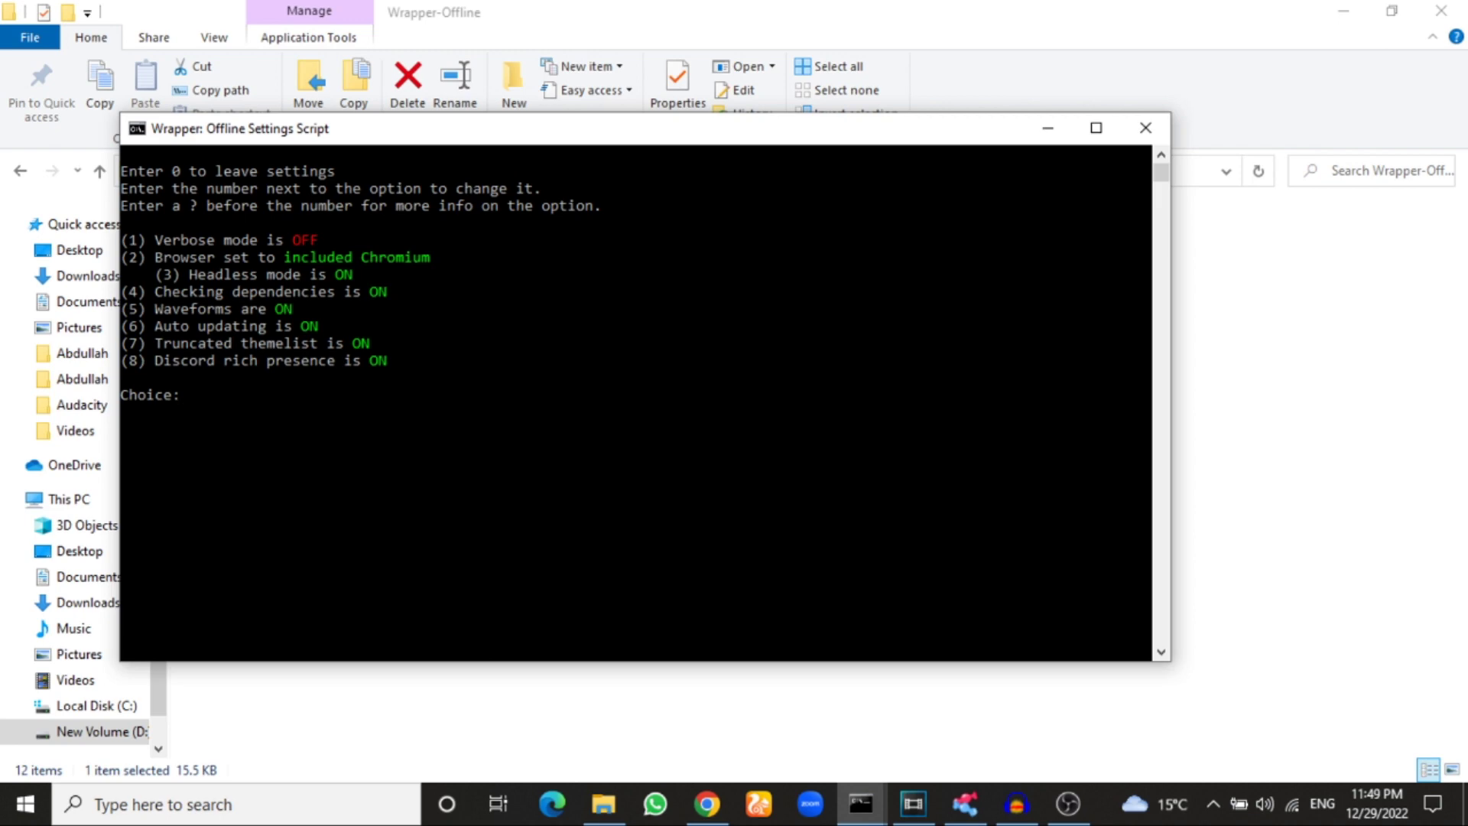
# Step: Turn on verbose mode in the Wrapper: Offline settings script and leave the settings
pyautogui.write('1')
pyautogui.press('Return')
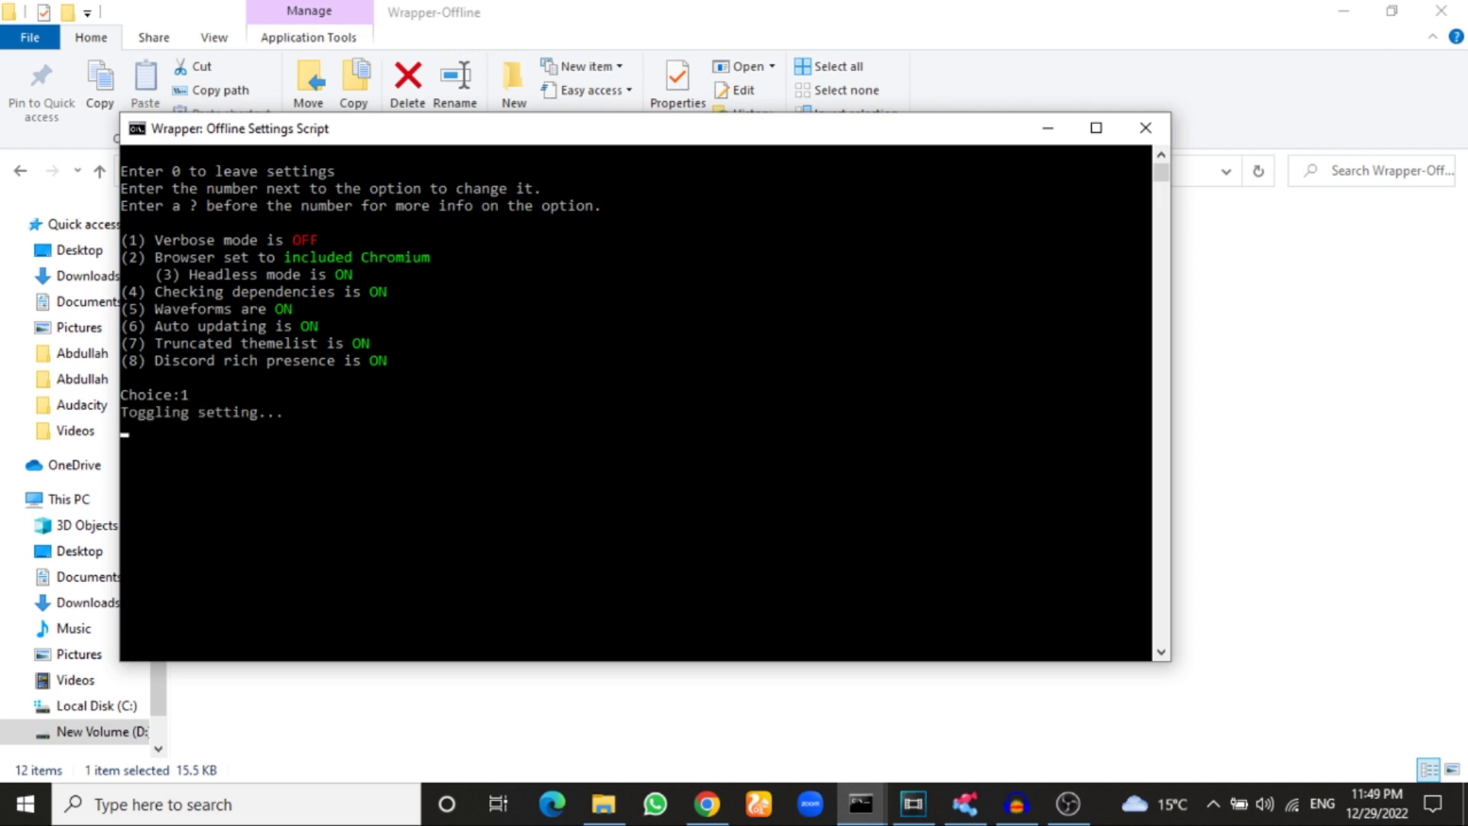
pyautogui.write('0')
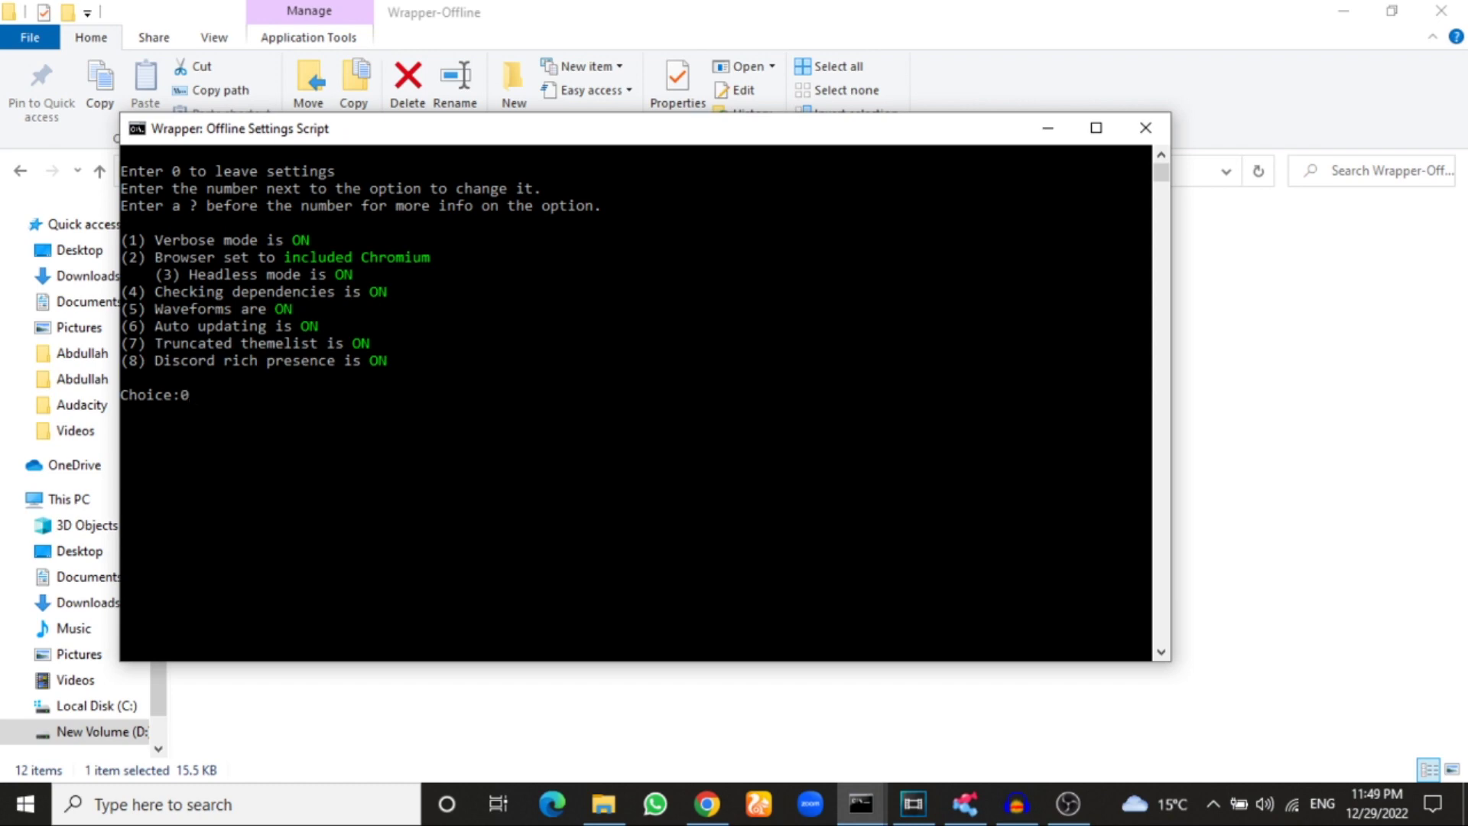
pyautogui.press('Return')
pyautogui.press('Return')
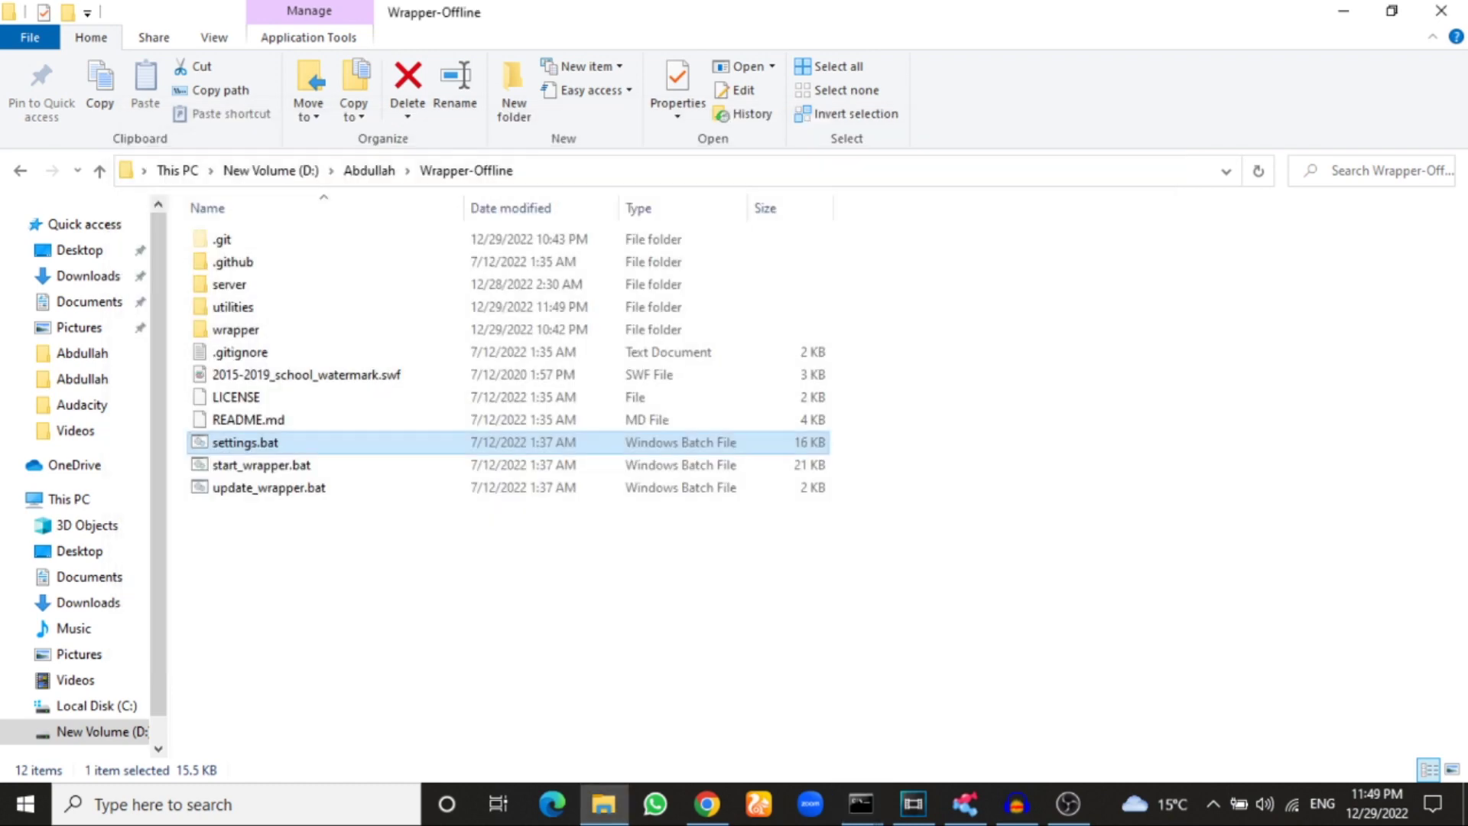
# Step: Dismiss the connection error in the video editor and run npm install in the stopped server's console
pyautogui.click(965, 804)
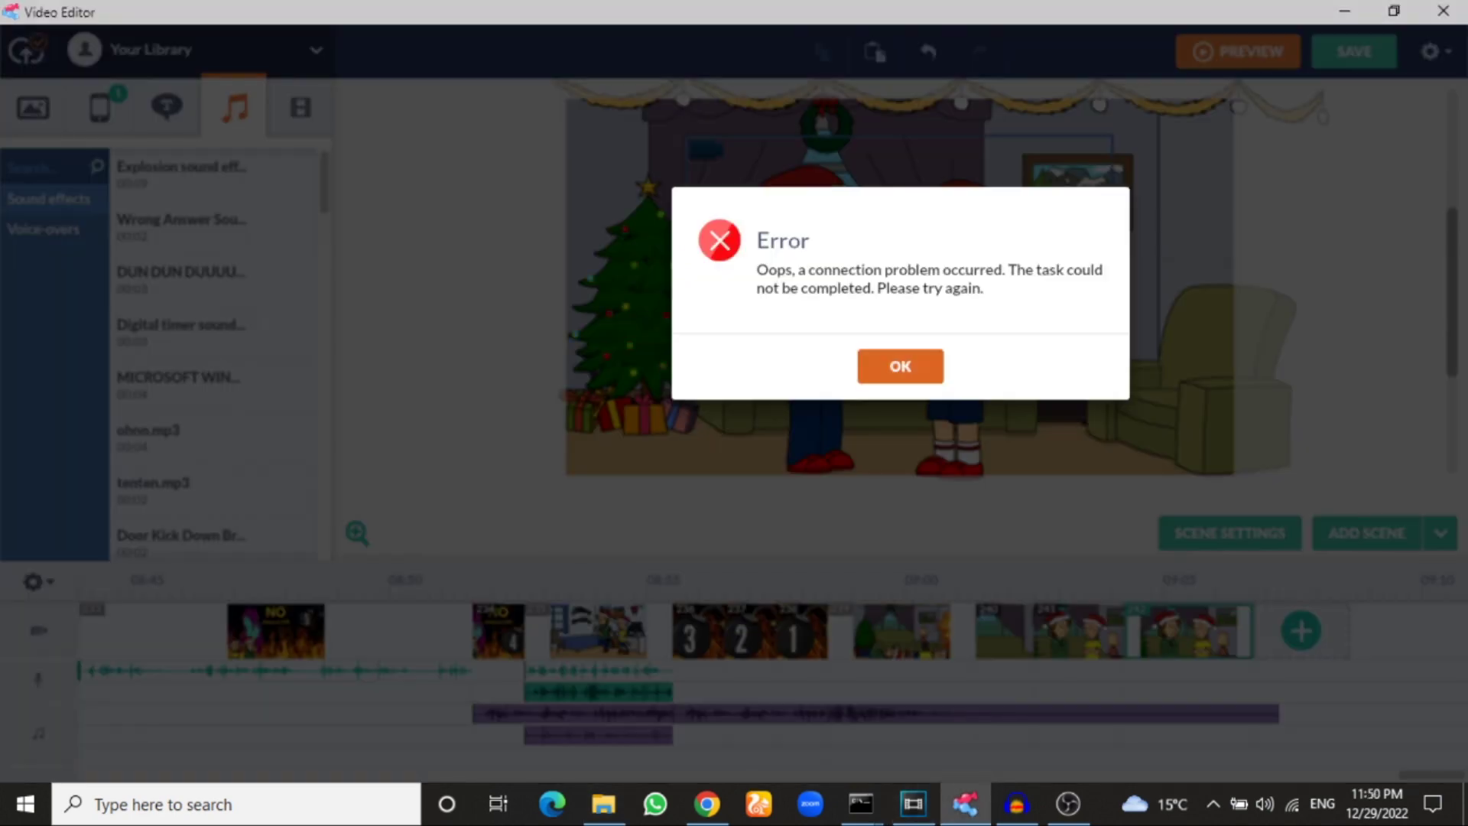
pyautogui.click(900, 367)
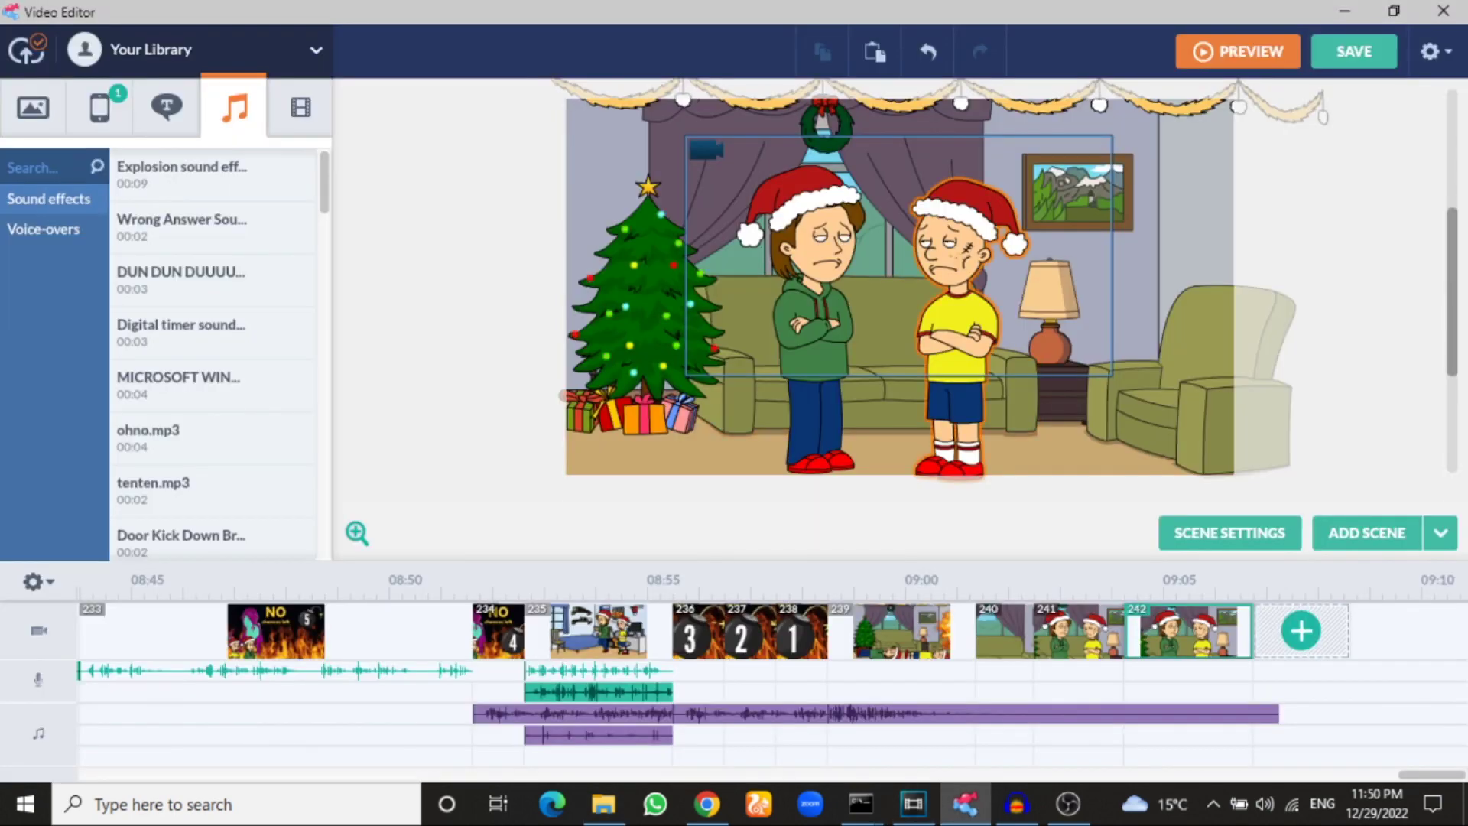
pyautogui.moveTo(861, 803)
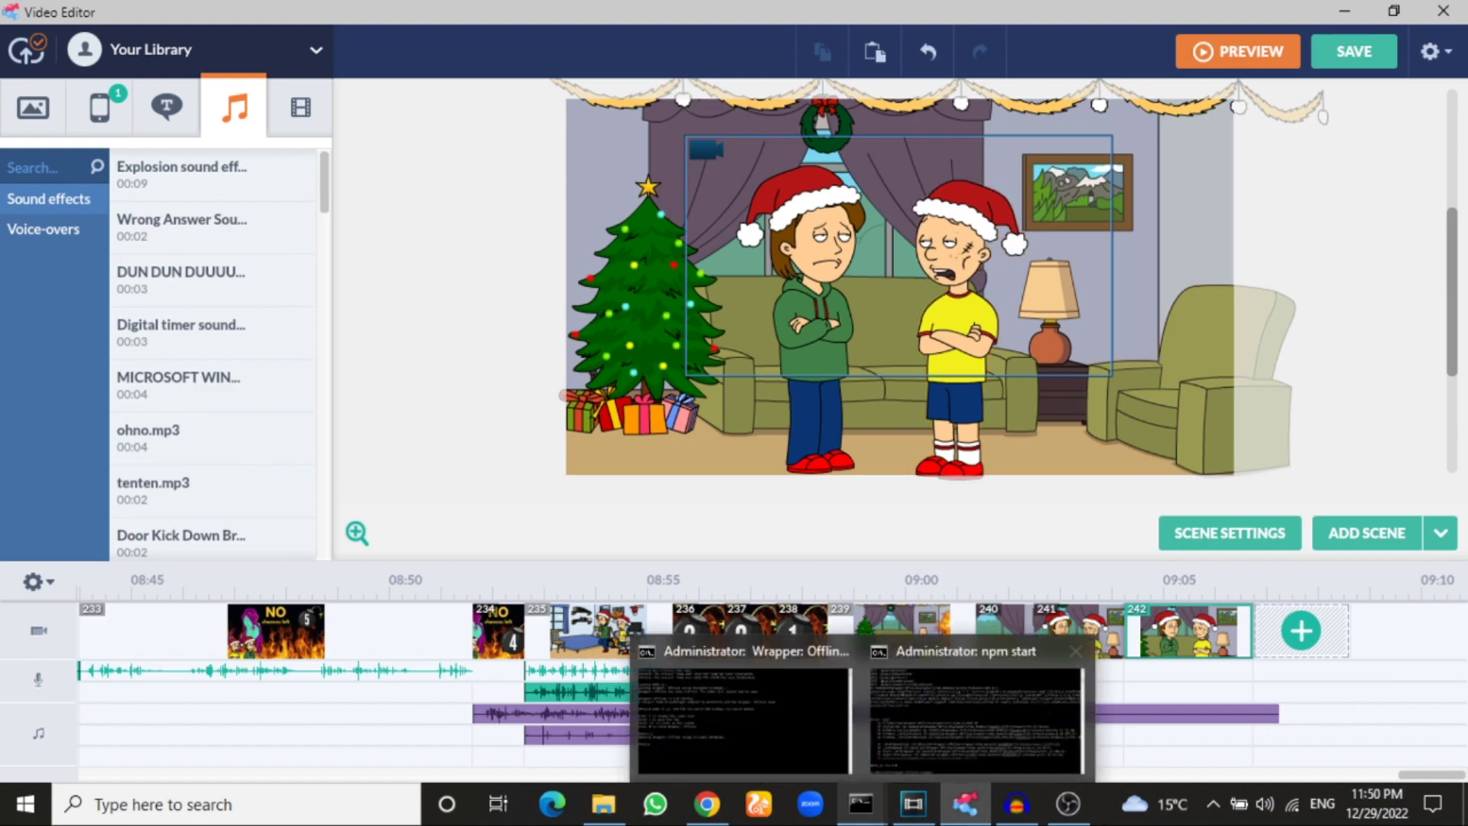
pyautogui.click(976, 715)
pyautogui.moveTo(495, 72)
pyautogui.mouseDown()
pyautogui.moveTo(495, 213)
pyautogui.moveTo(745, 448)
pyautogui.moveTo(496, 96)
pyautogui.mouseUp()
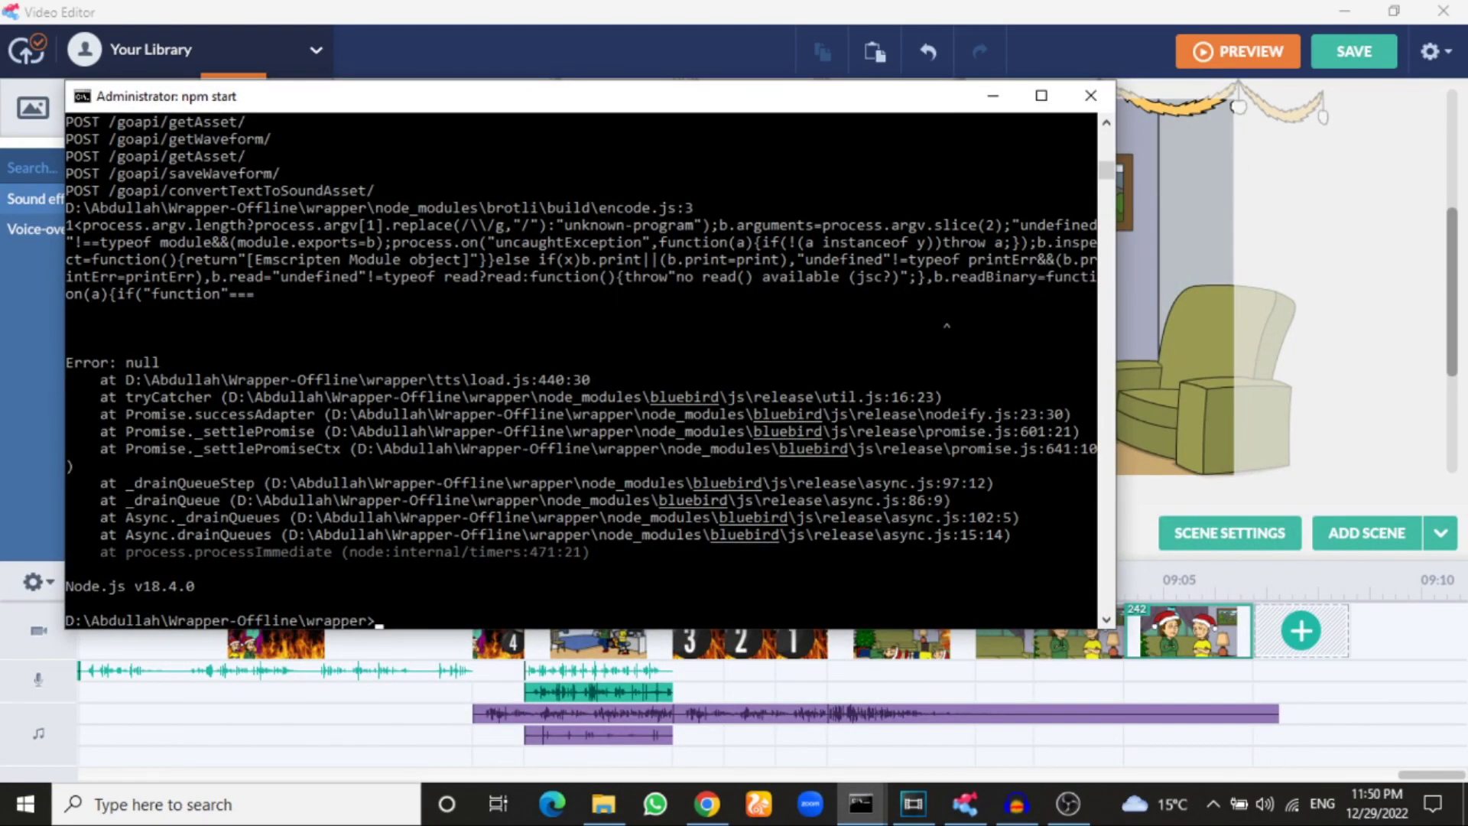
pyautogui.write('npm install')
pyautogui.press('Return')
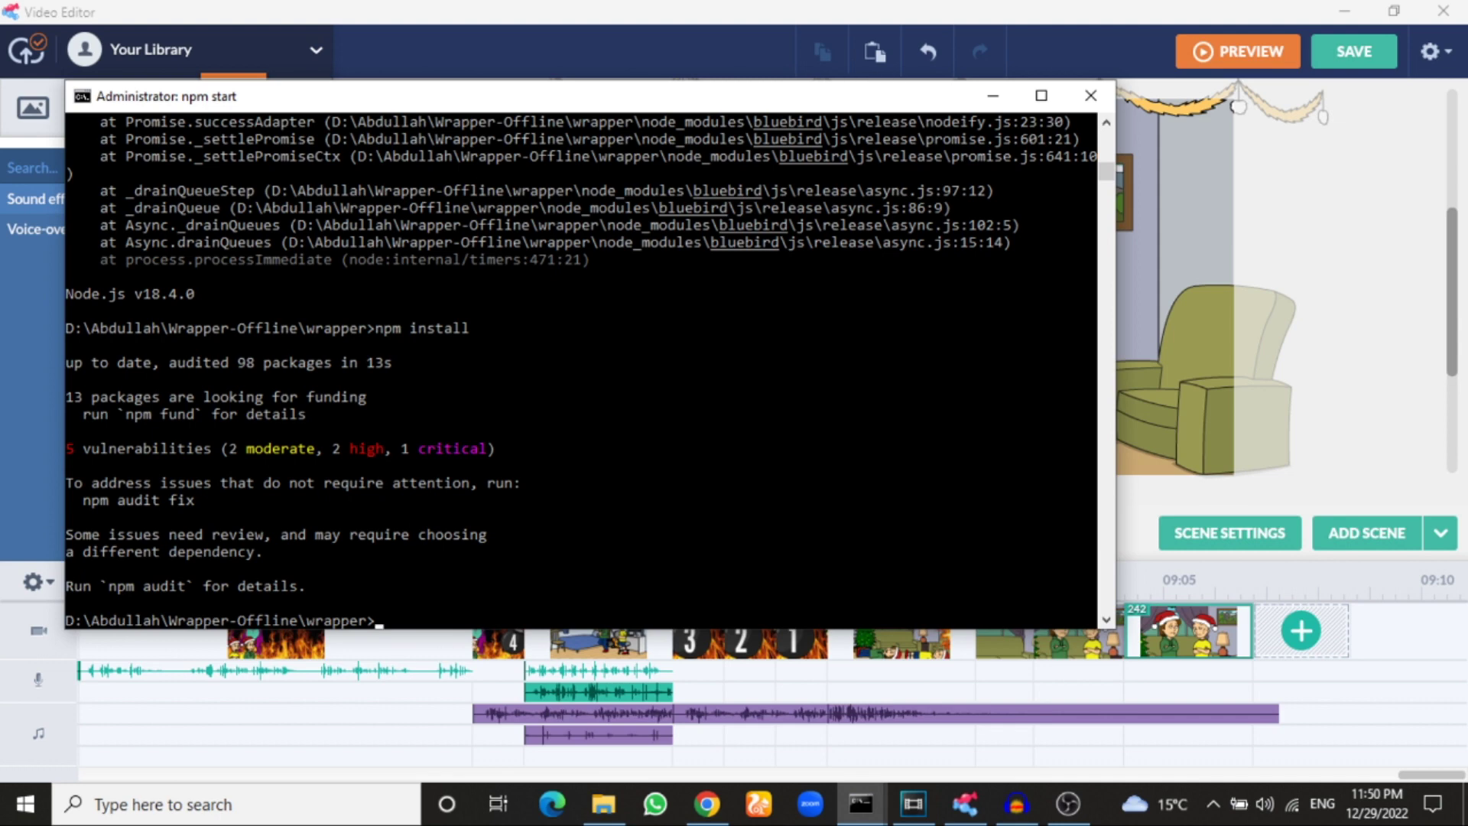
# Step: Restart the Wrapper: Offline server with npm start and minimize its console
pyautogui.write('npm start')
pyautogui.press('Return')
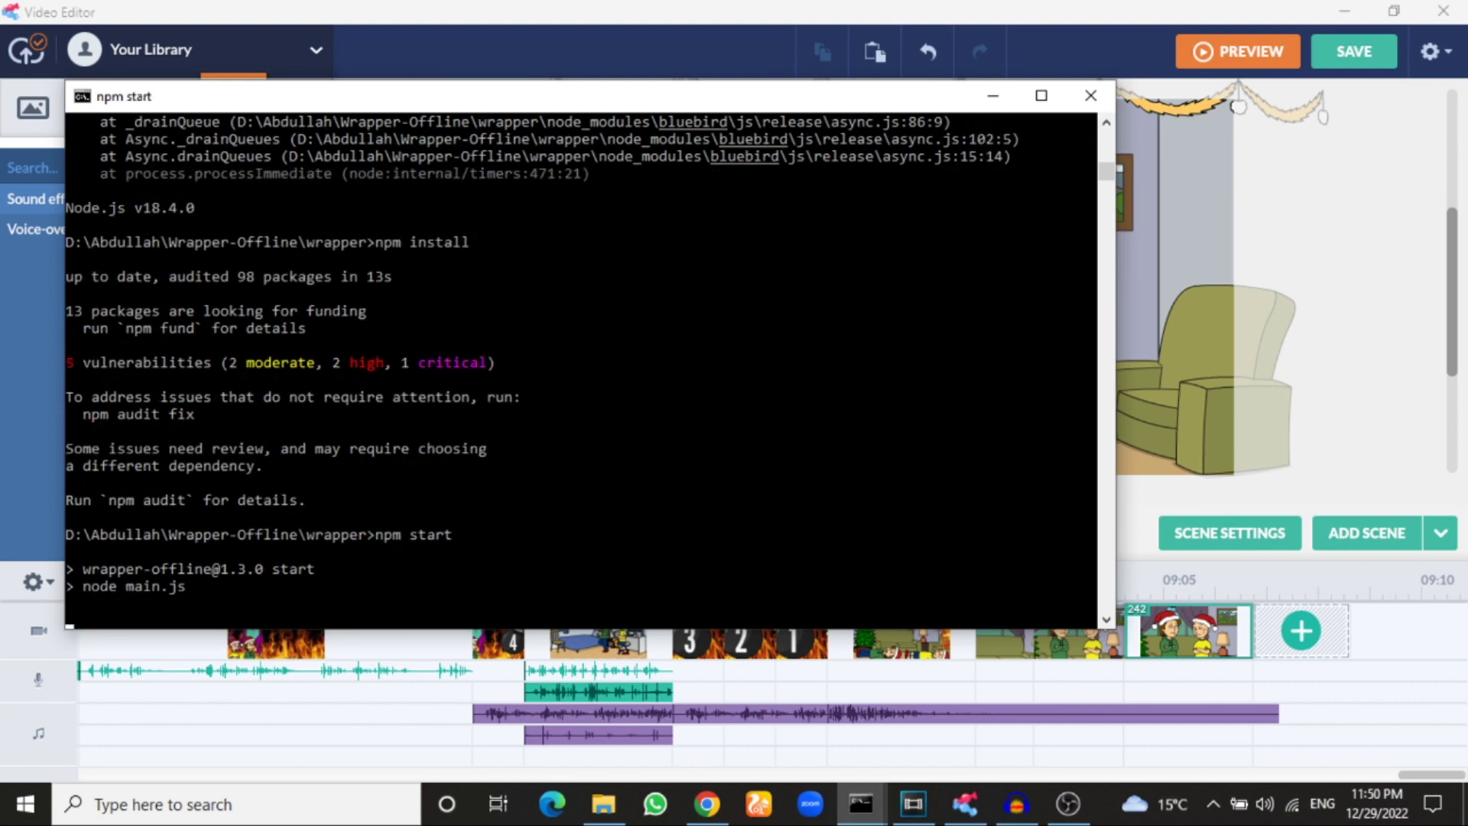
pyautogui.click(992, 95)
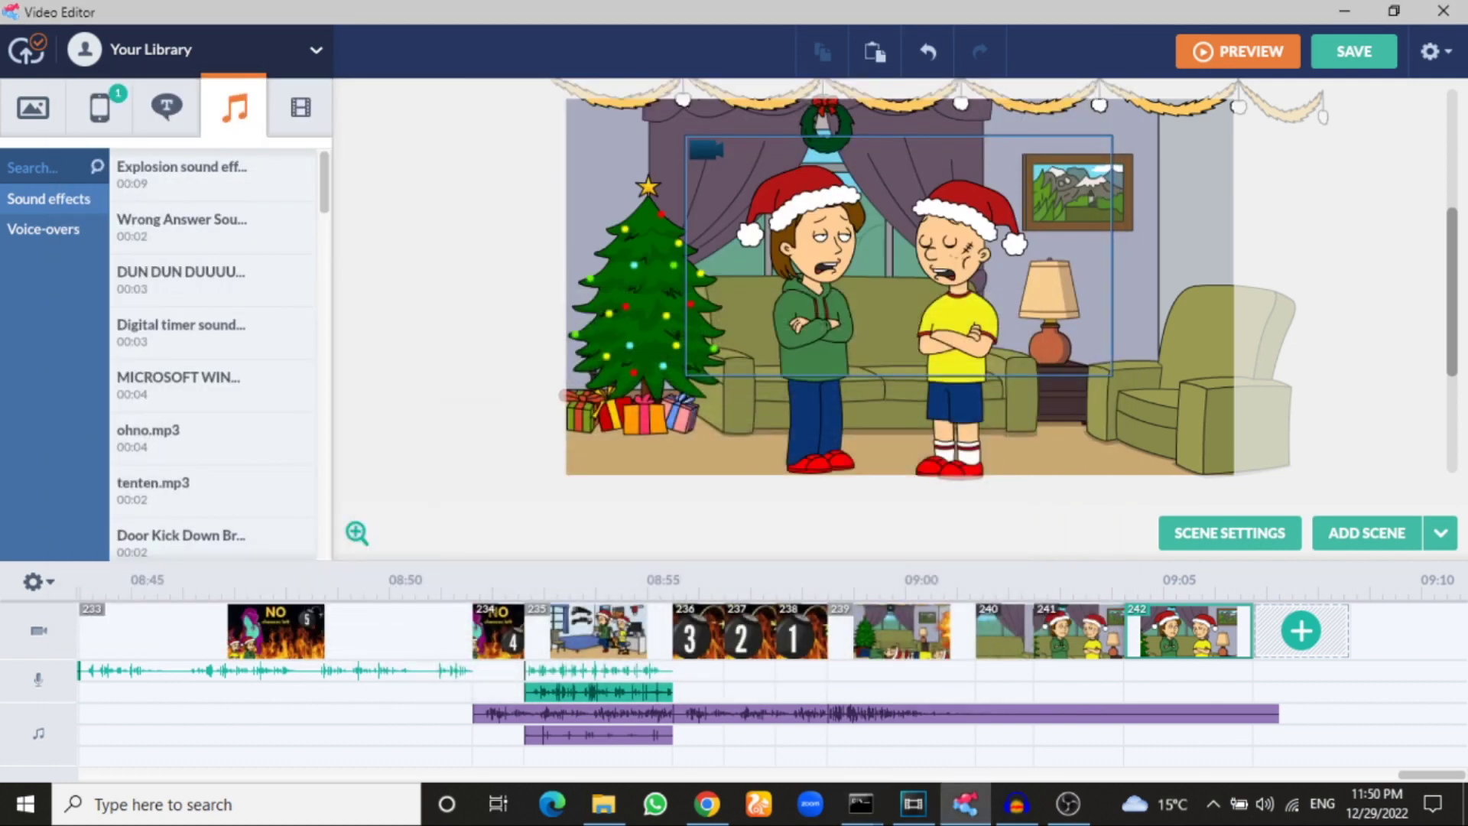
# Step: Start a text-to-speech voice for the character in the green hoodie and choose the Eric voice
pyautogui.click(956, 321)
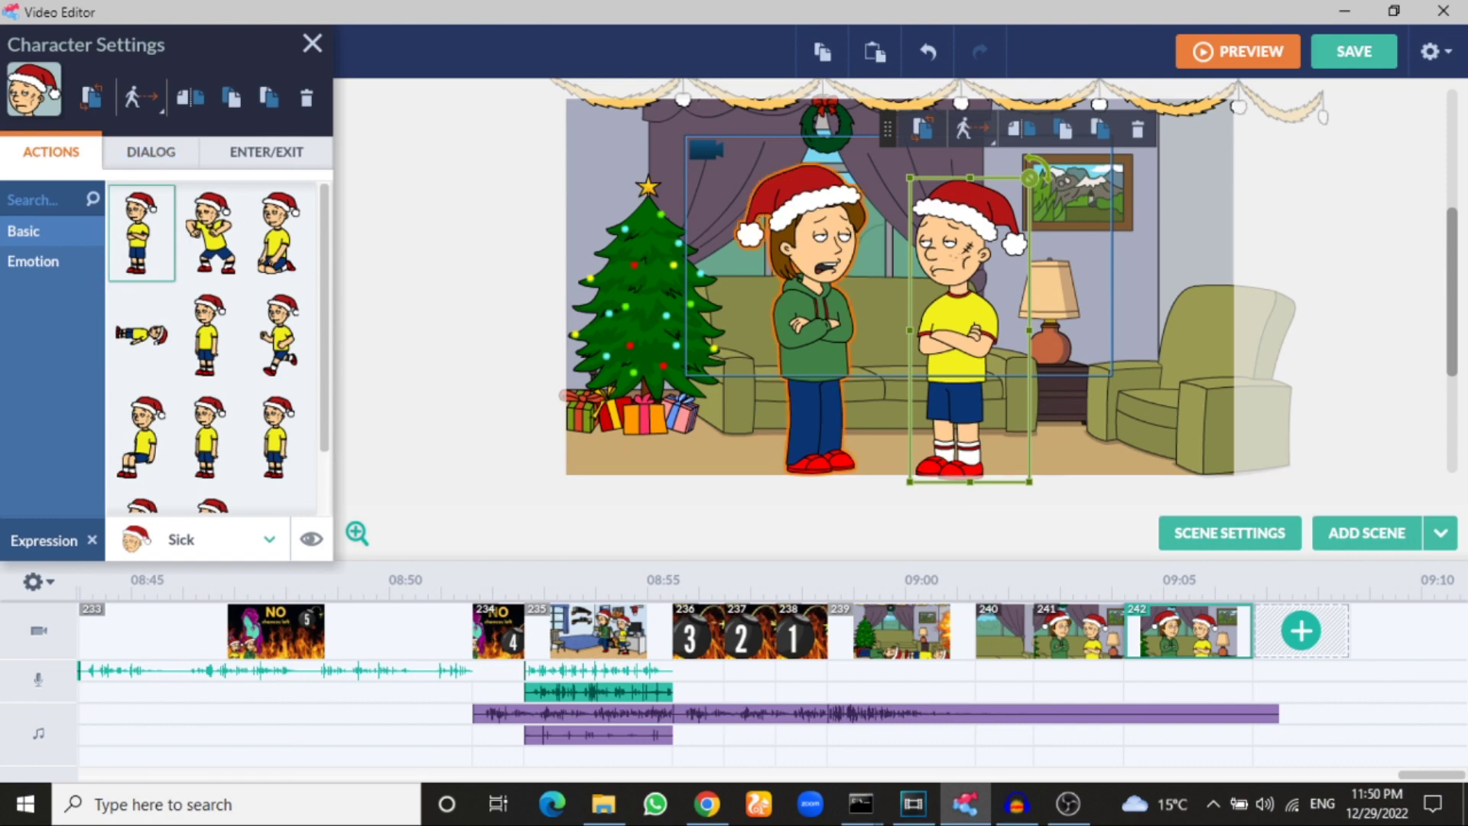
pyautogui.click(814, 322)
pyautogui.click(151, 151)
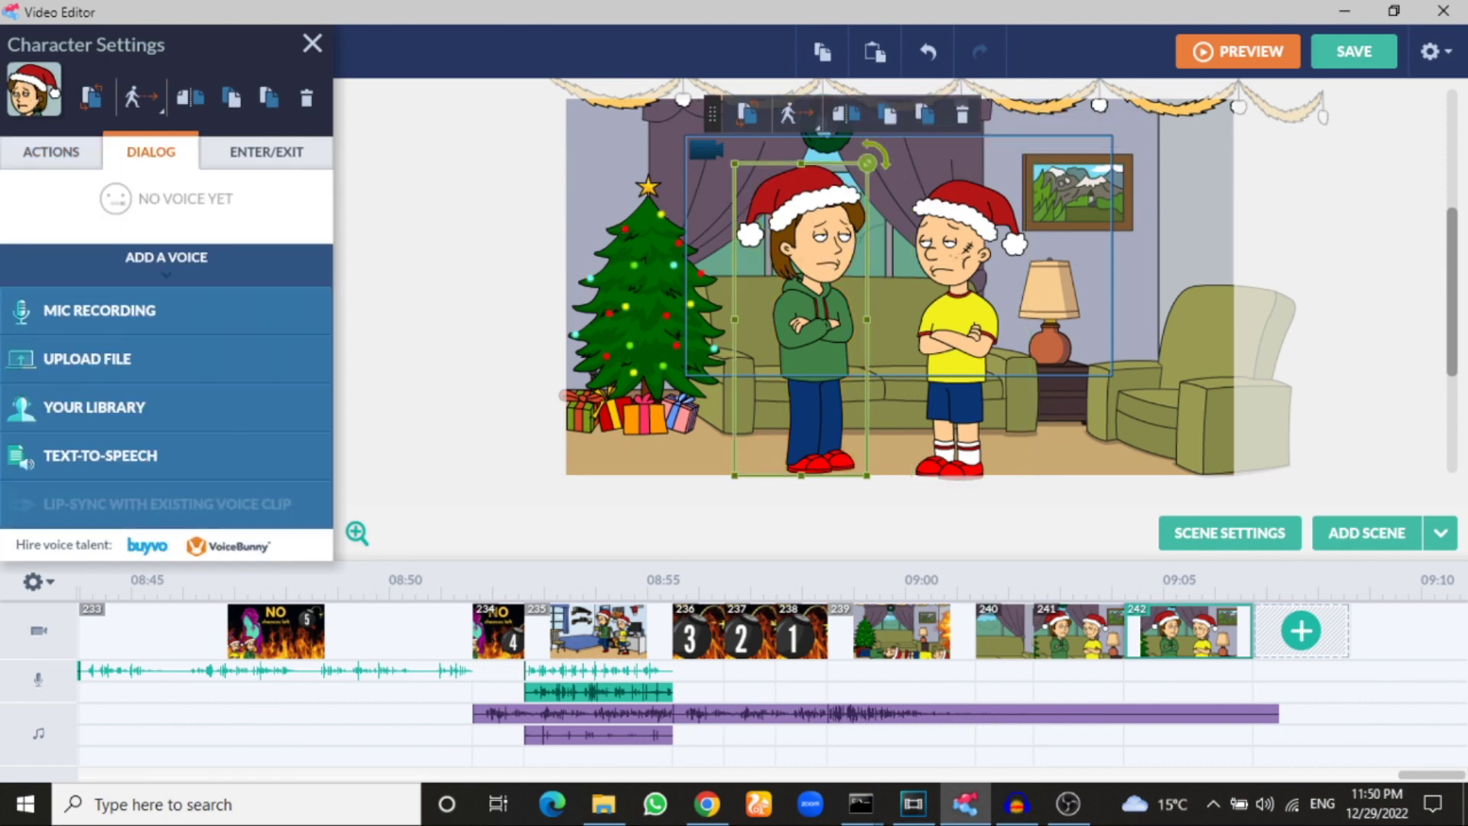
pyautogui.click(101, 455)
pyautogui.click(815, 392)
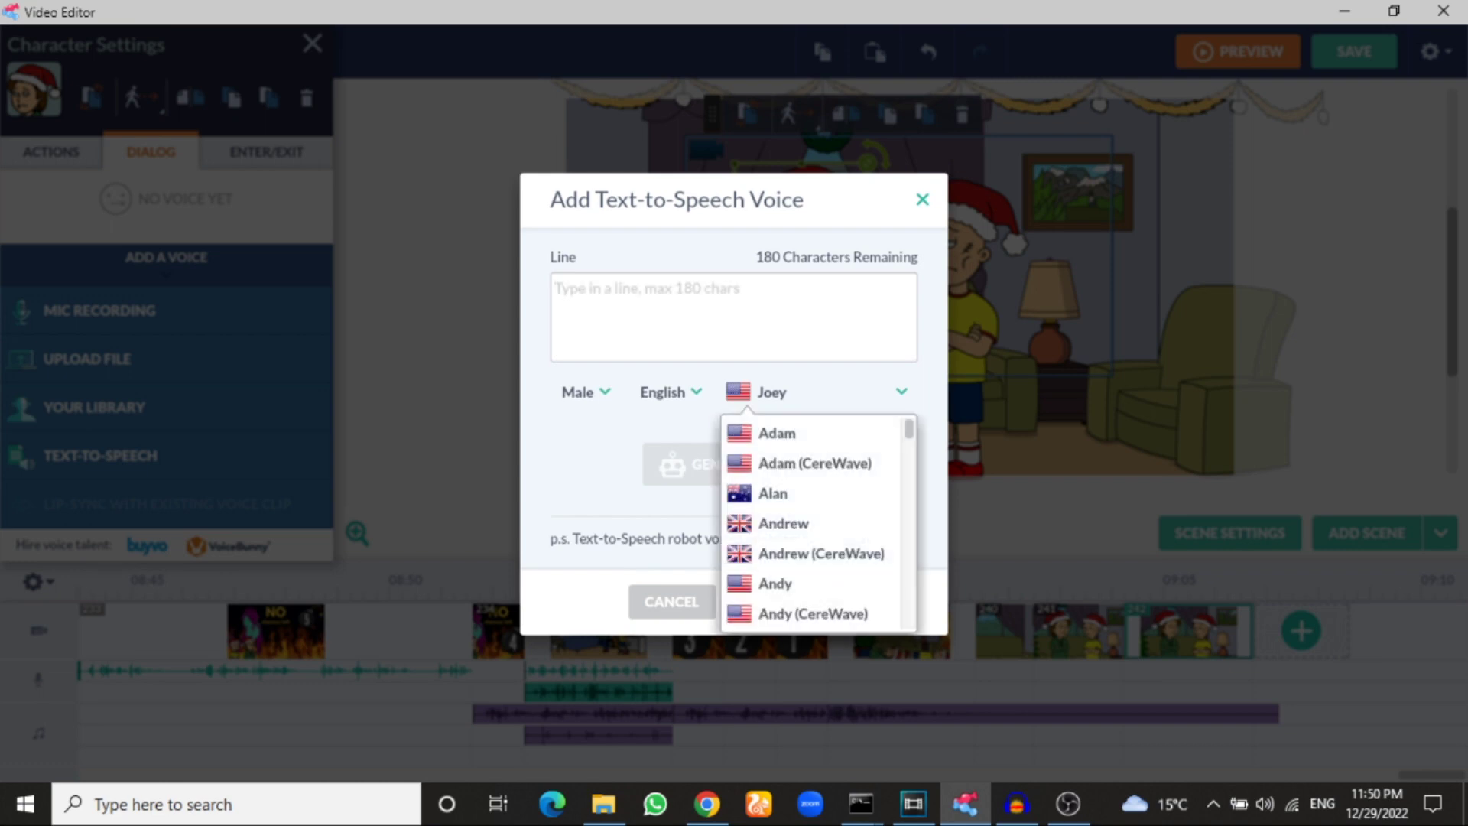
pyautogui.scroll(-10, 810, 584)
pyautogui.scroll(3, 811, 583)
pyautogui.scroll(-1, 811, 433)
pyautogui.scroll(1, 811, 432)
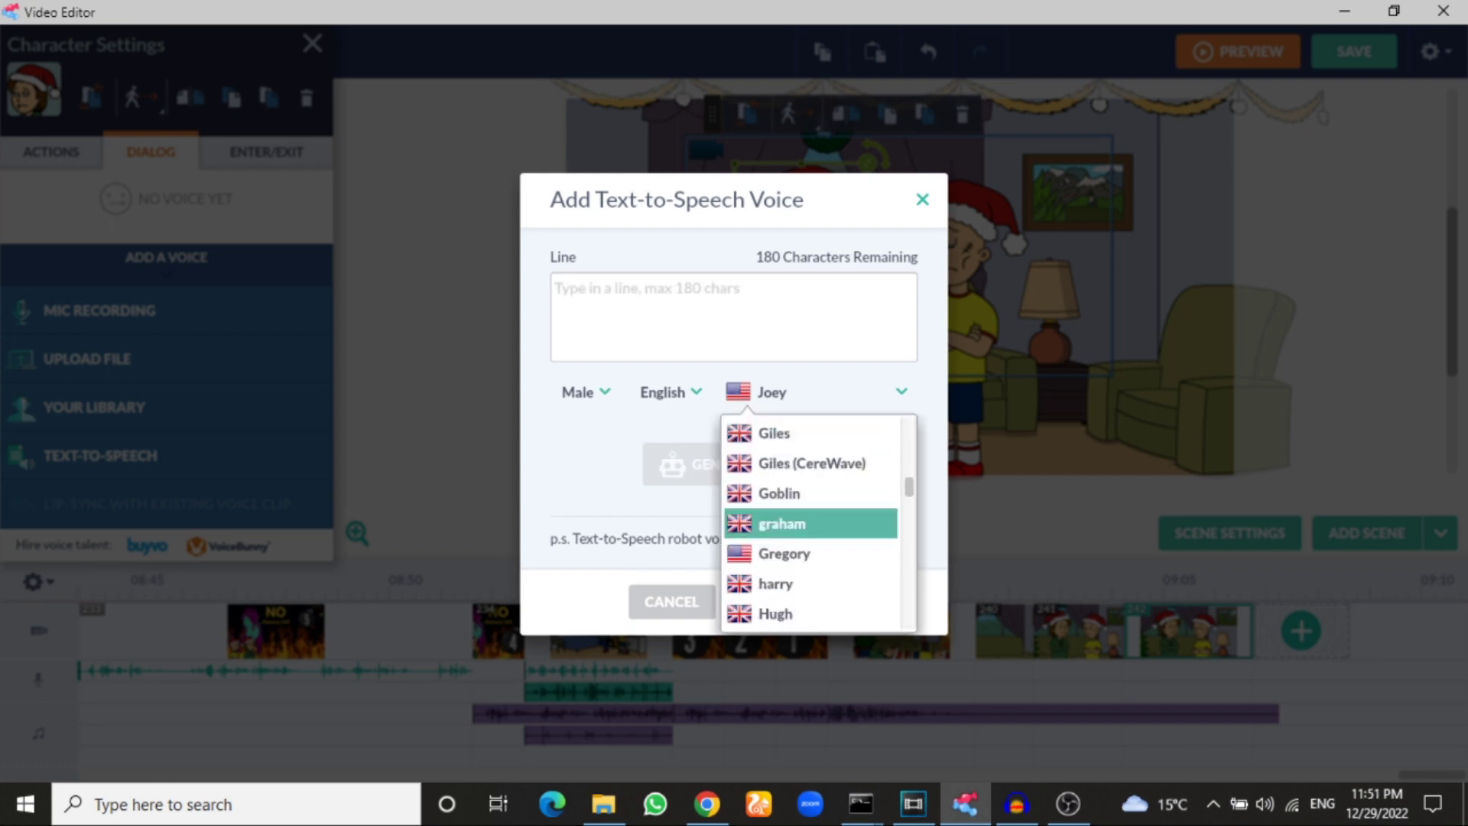
pyautogui.scroll(2, 811, 433)
pyautogui.click(811, 433)
# Step: Paste the line starting "that, was, freaking, violent!", generate its speech and add the voice to the green-hoodie character
pyautogui.click(556, 287)
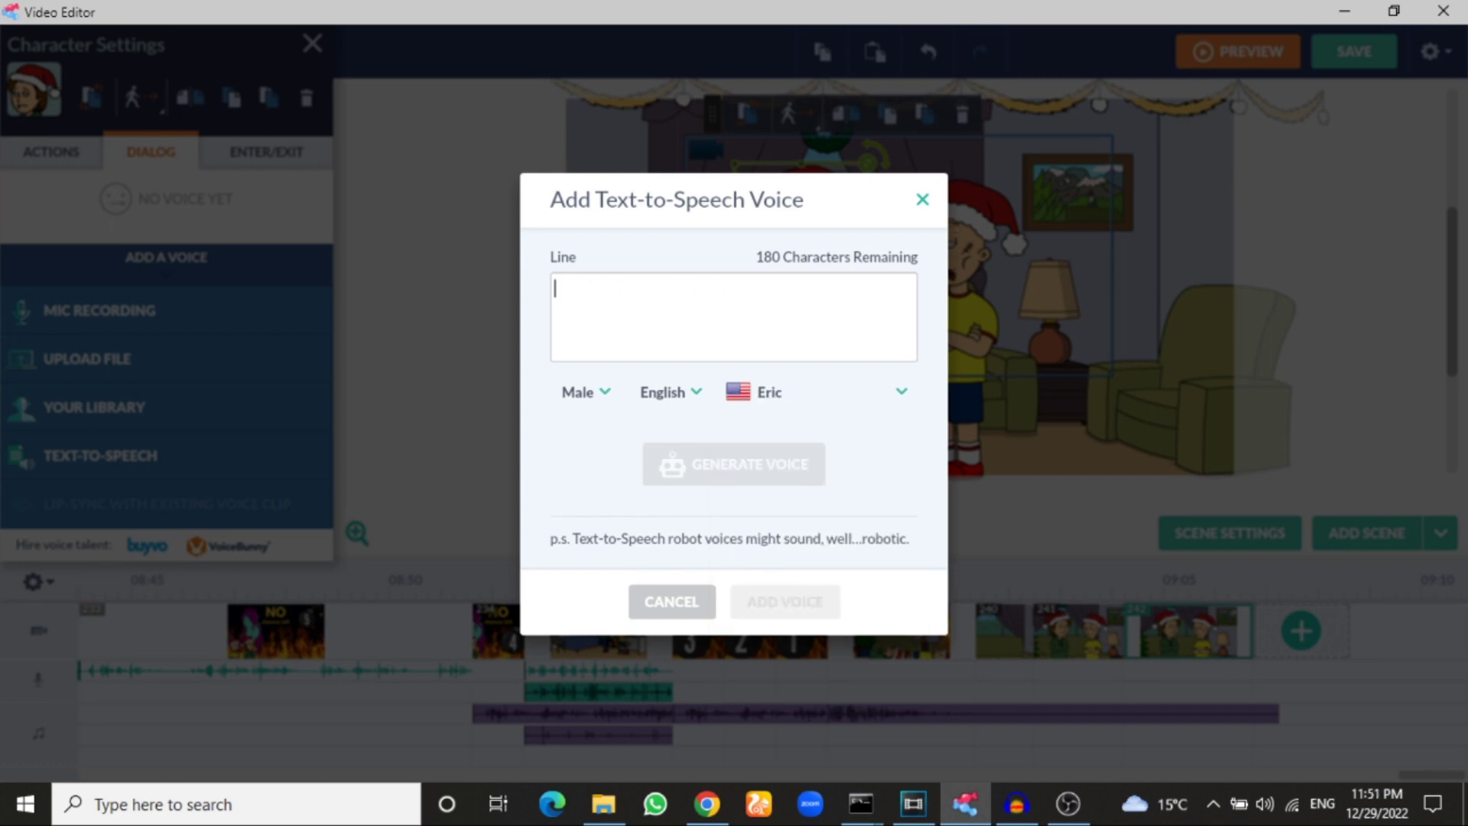
pyautogui.write("that, was, freaking, violent! i hope it doesn't come again! how even it comes while we are in christmas eve?")
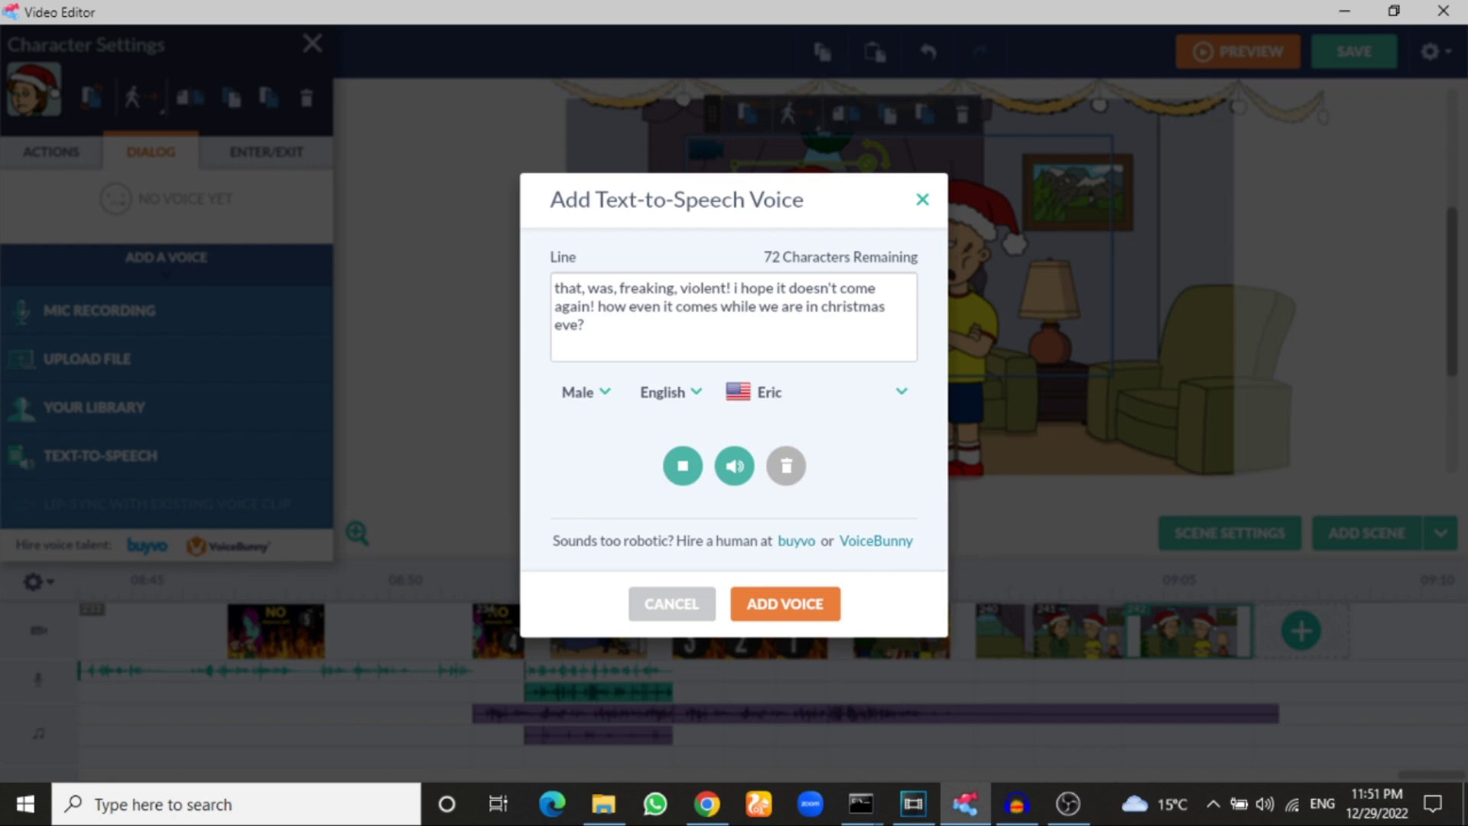
pyautogui.click(784, 603)
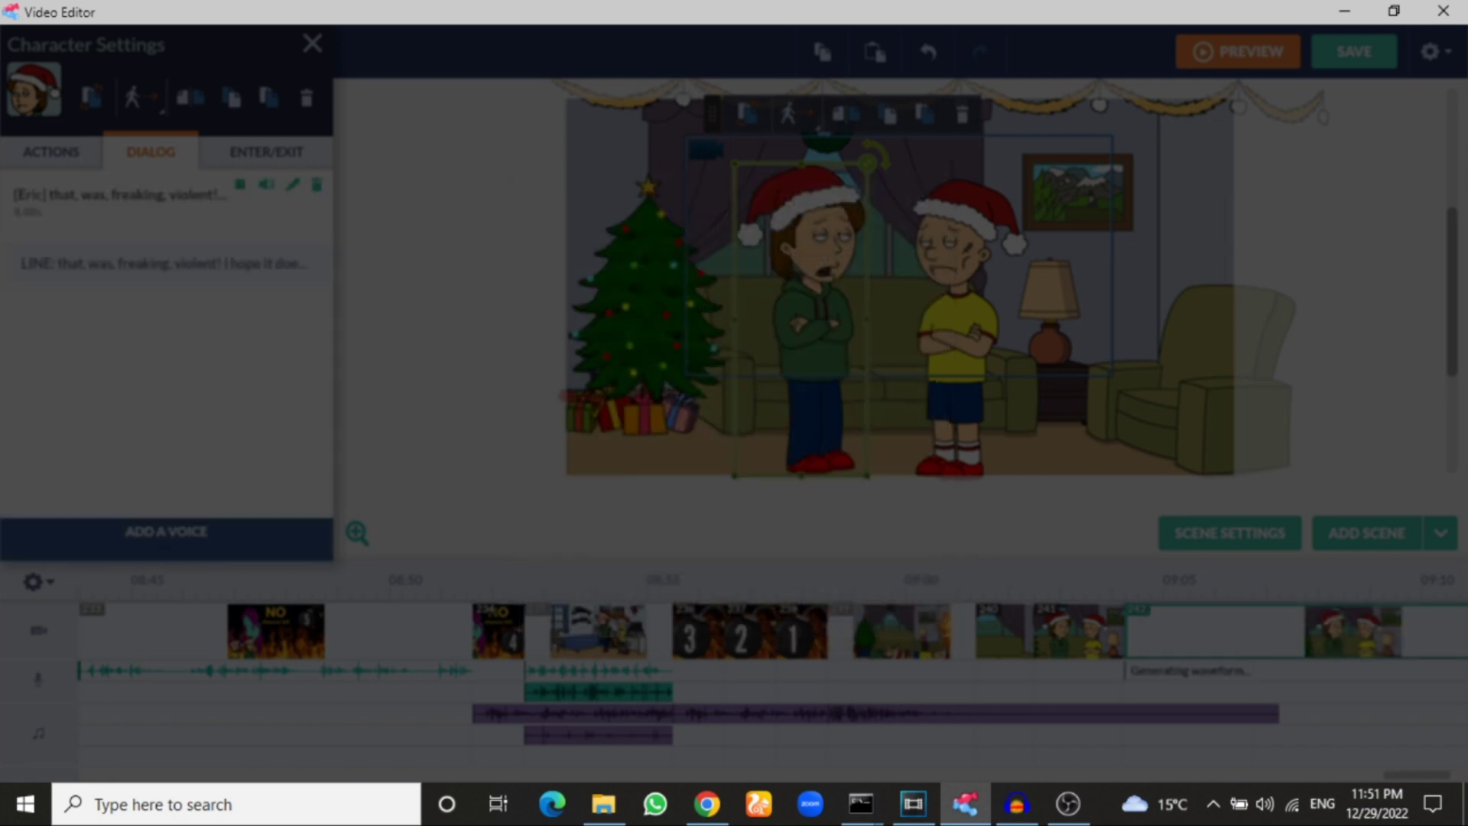
pyautogui.press('Escape')
pyautogui.hscroll(3, 772, 673)
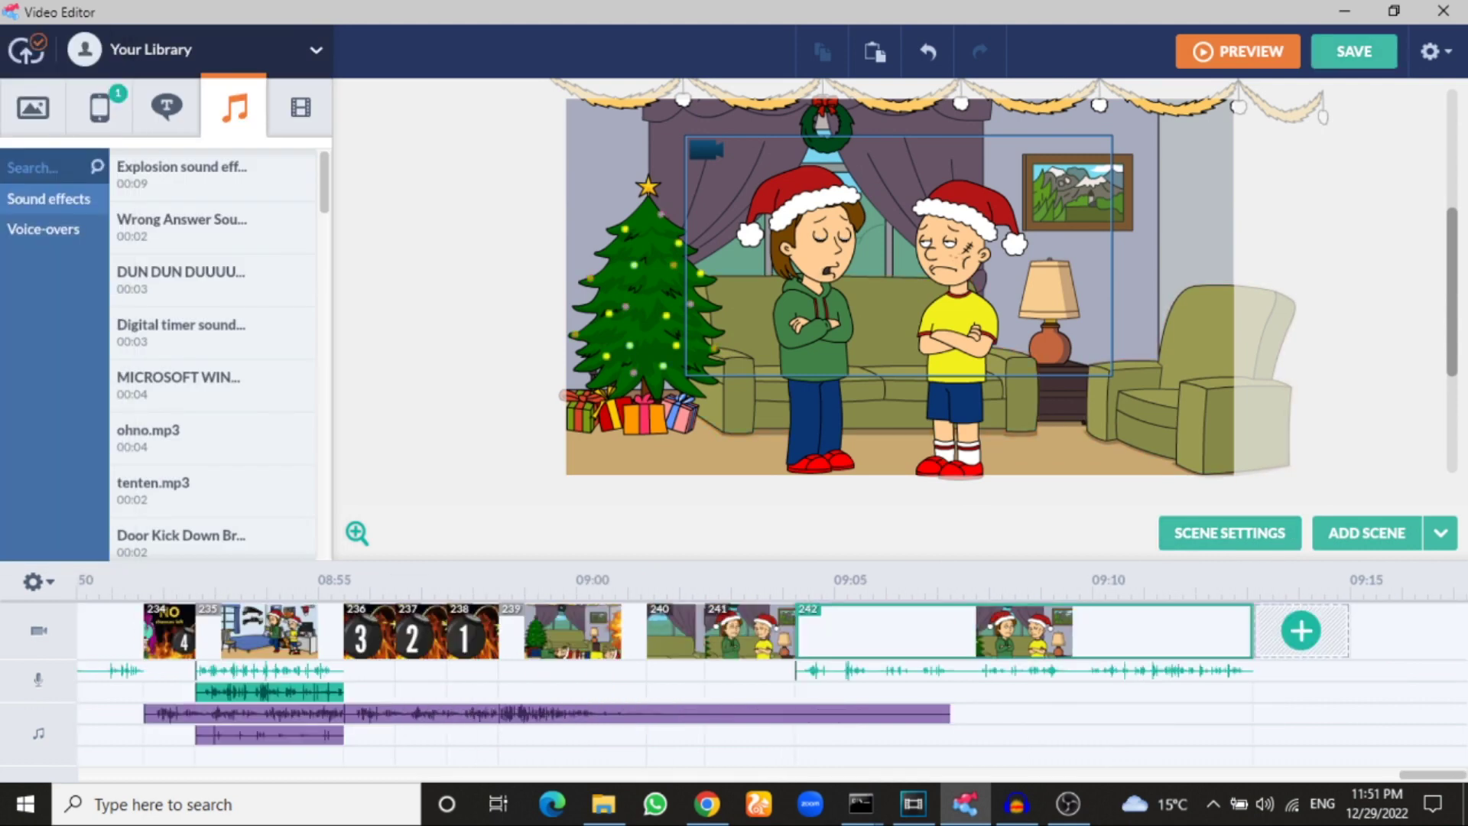
# Step: Save the video "part2" without closing the editor and check the server log in the npm start console
pyautogui.hotkey('ctrl', 's')
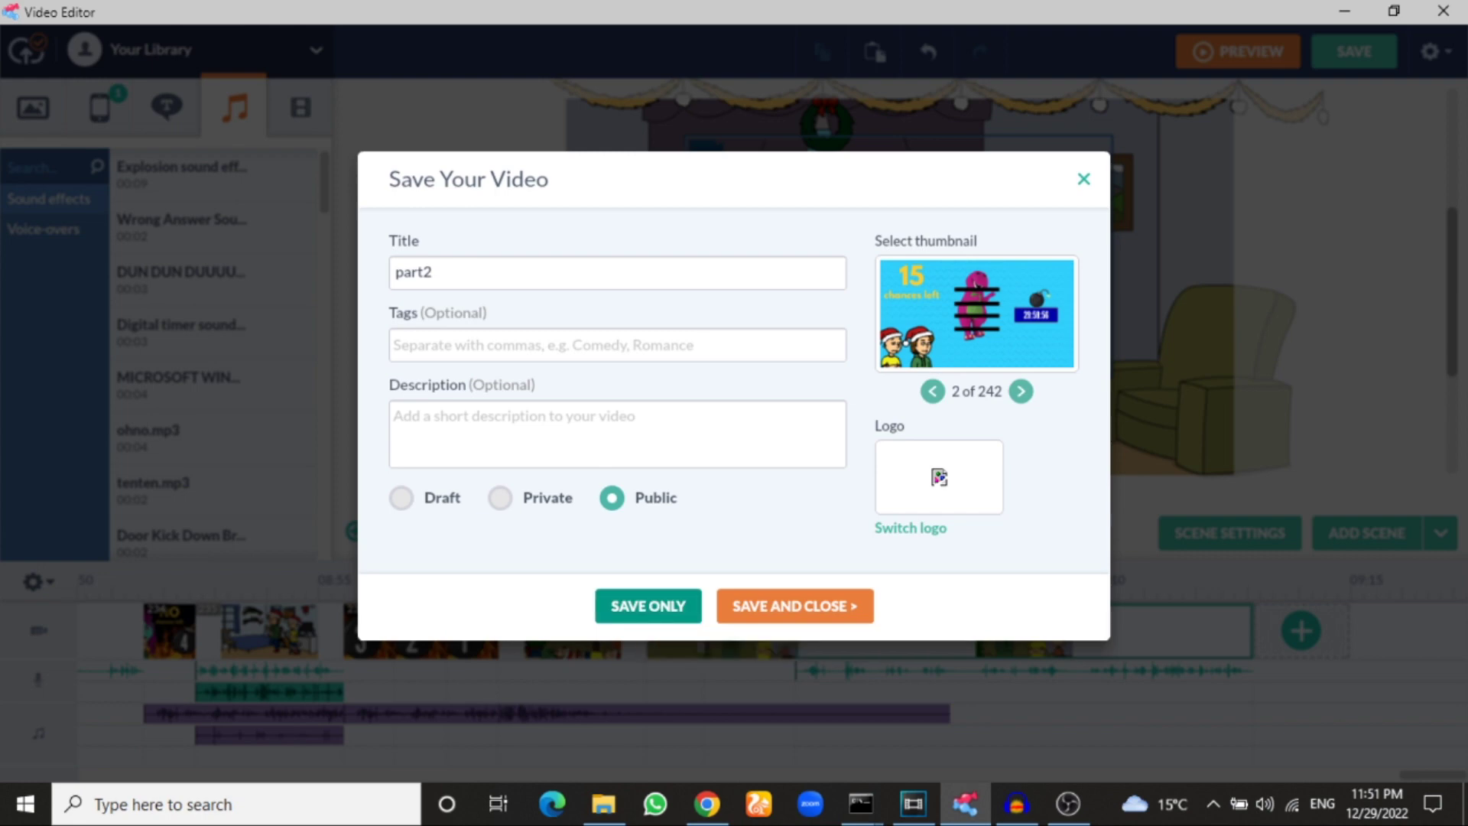
pyautogui.click(648, 605)
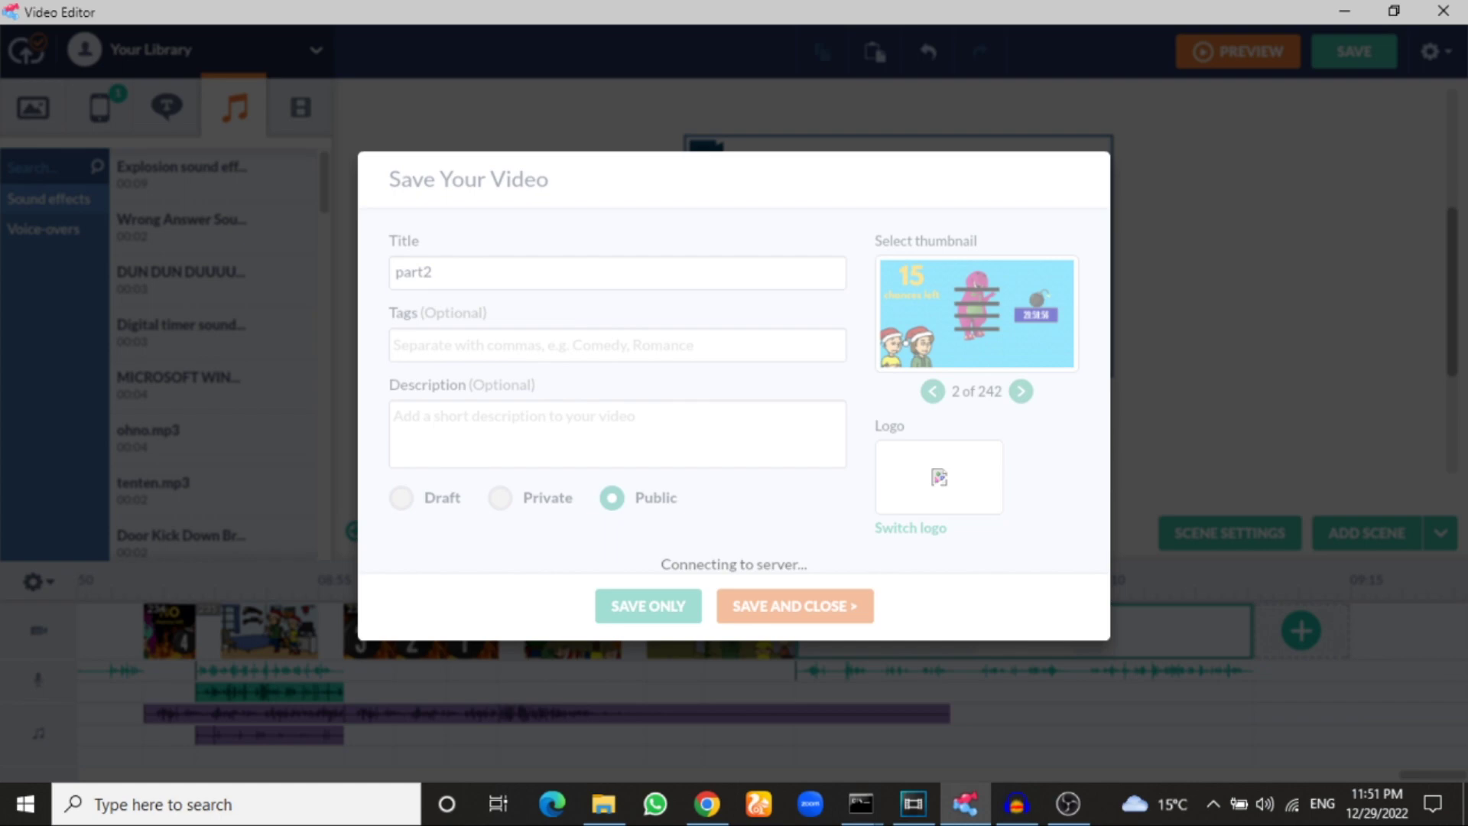
pyautogui.moveTo(861, 803)
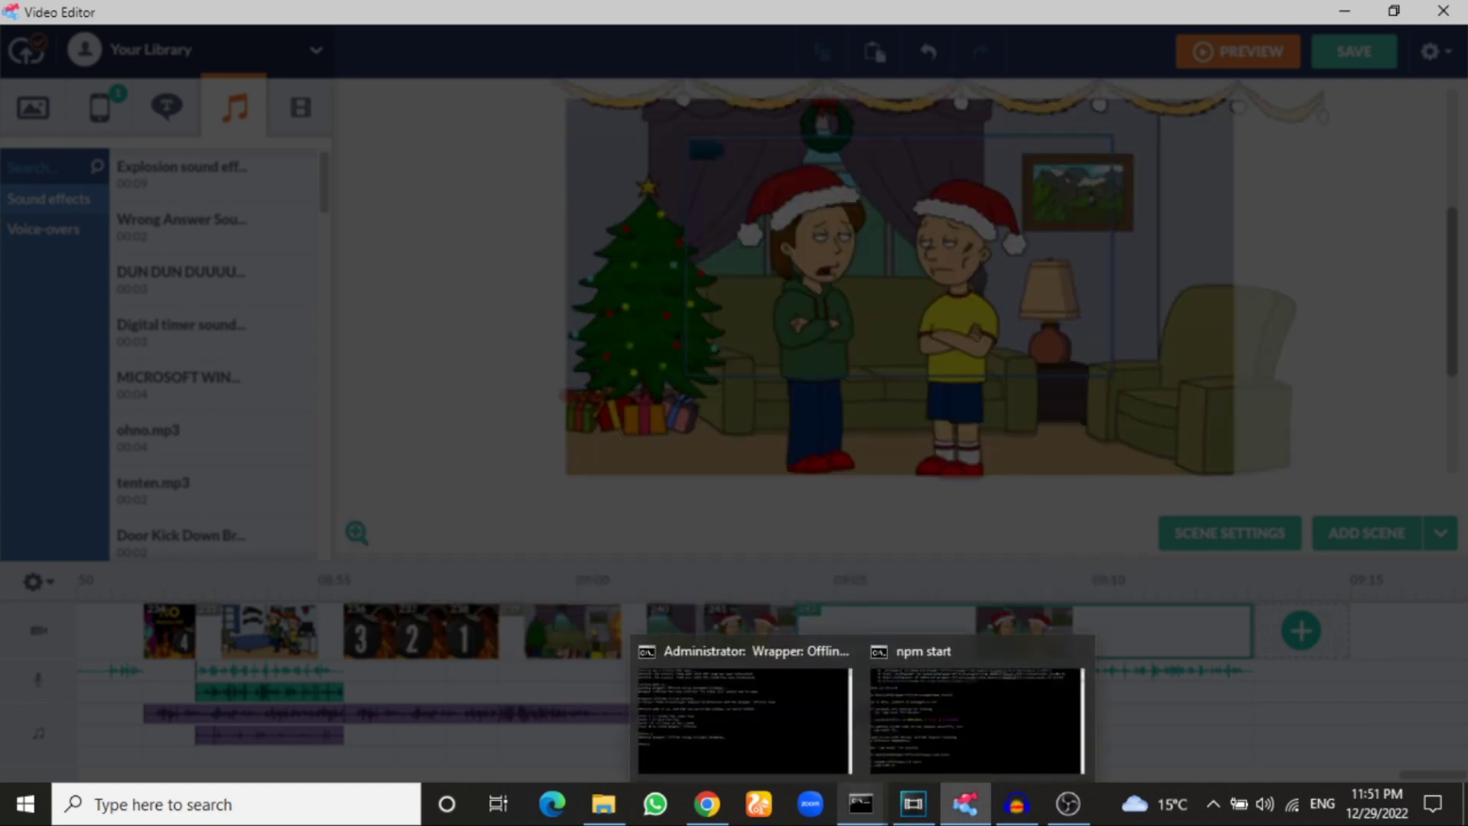
pyautogui.click(977, 719)
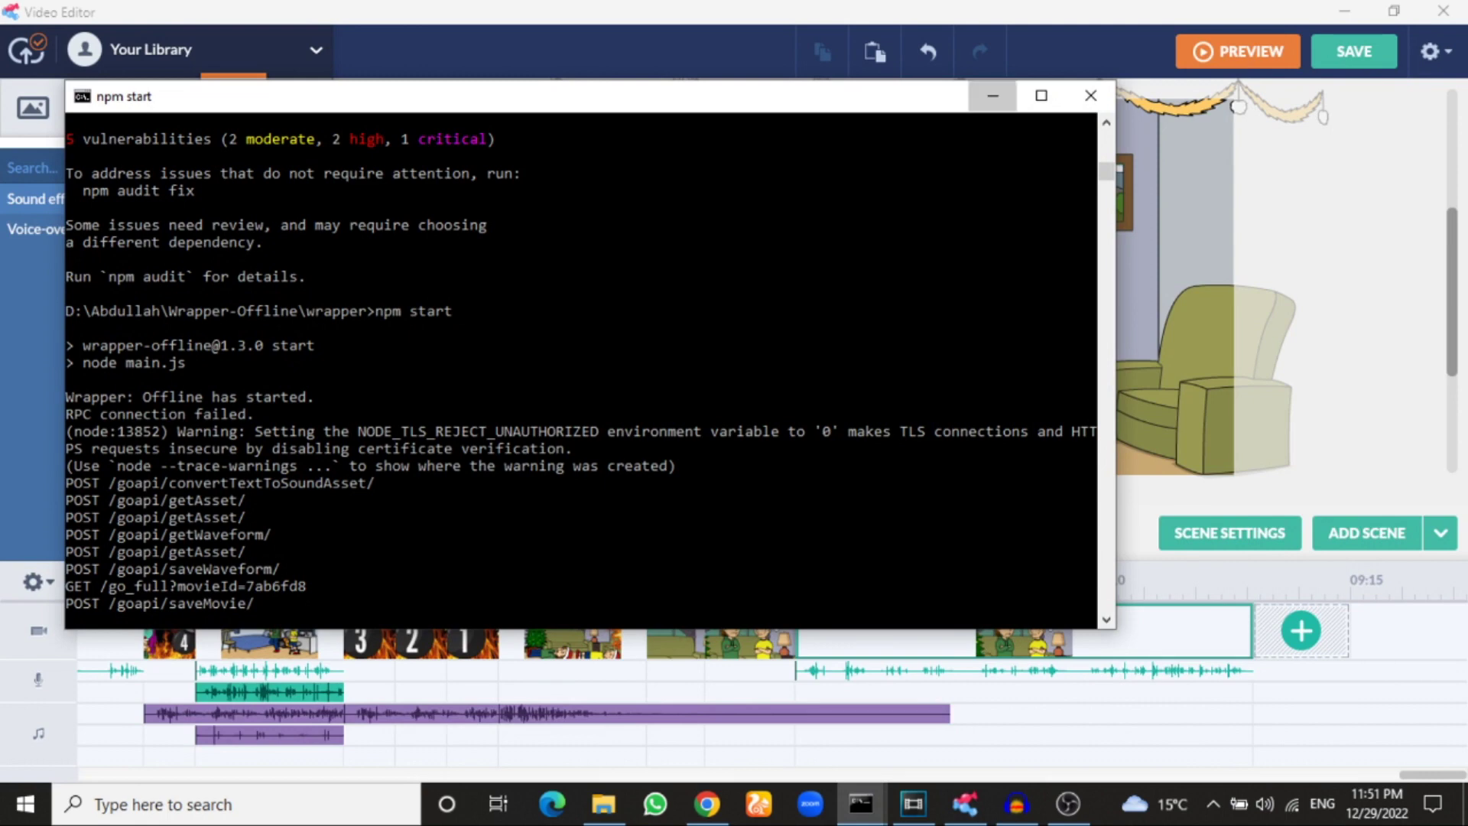
pyautogui.click(993, 96)
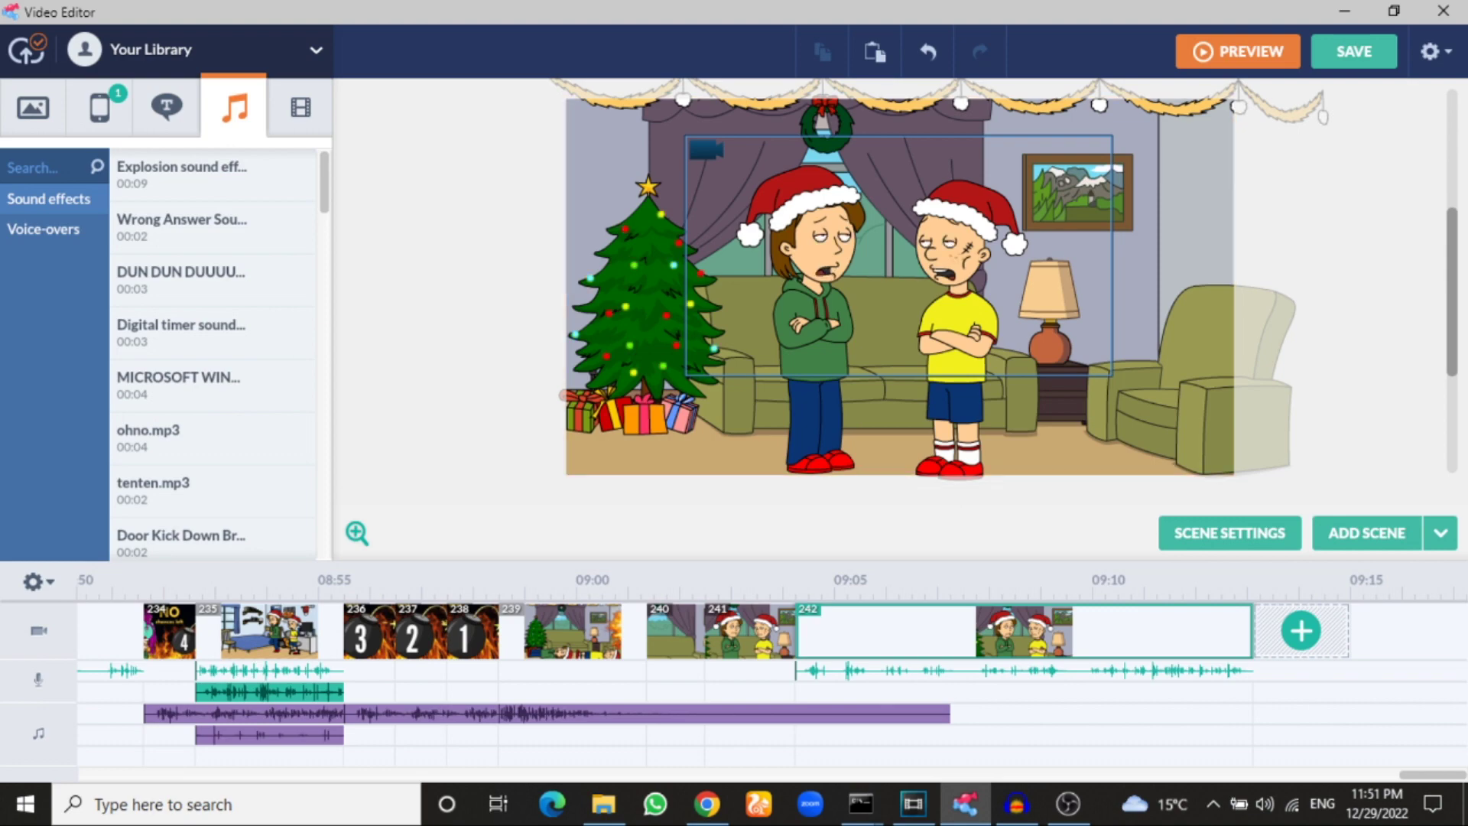
pyautogui.click(1068, 802)
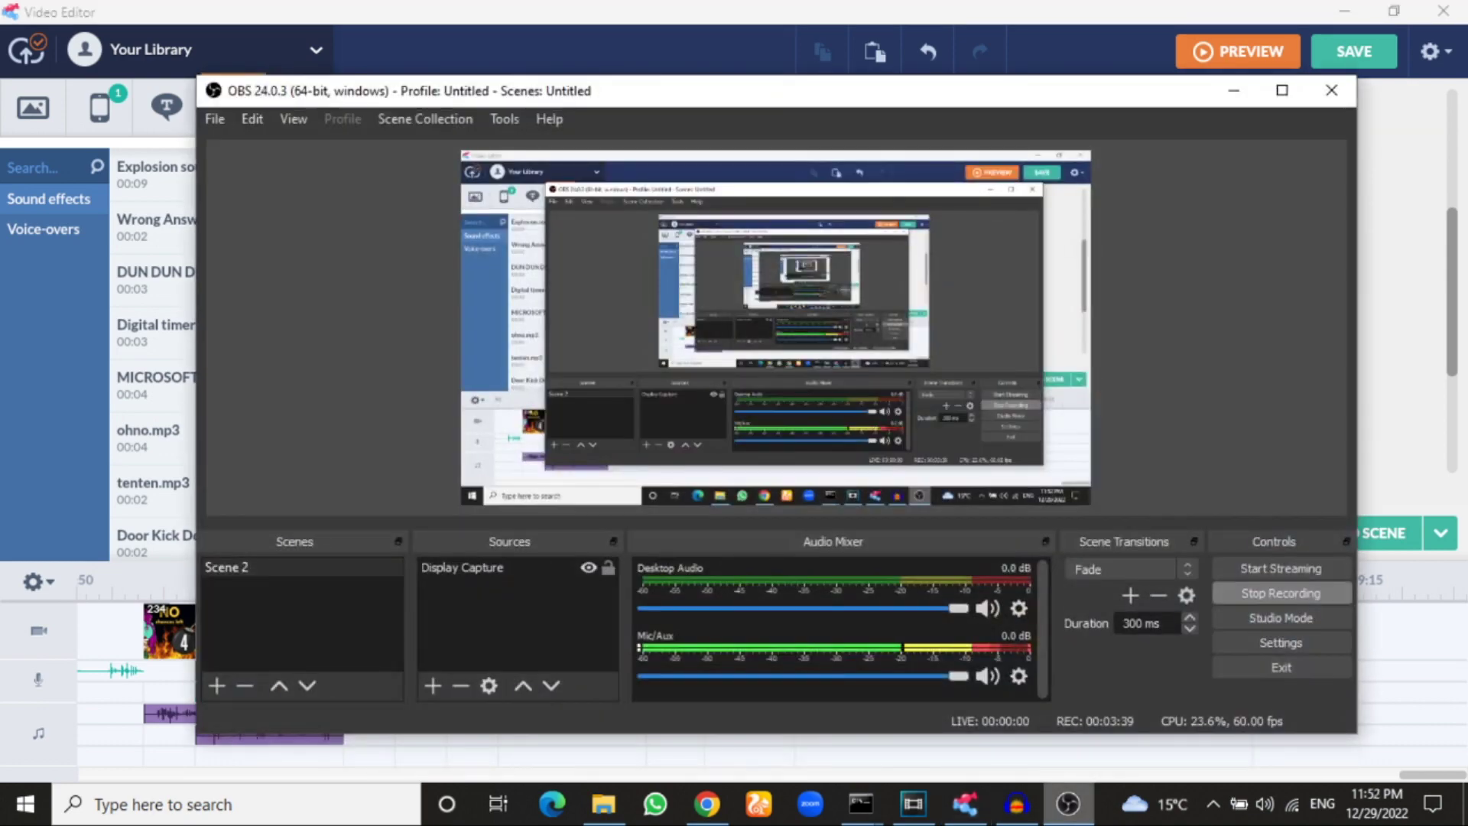